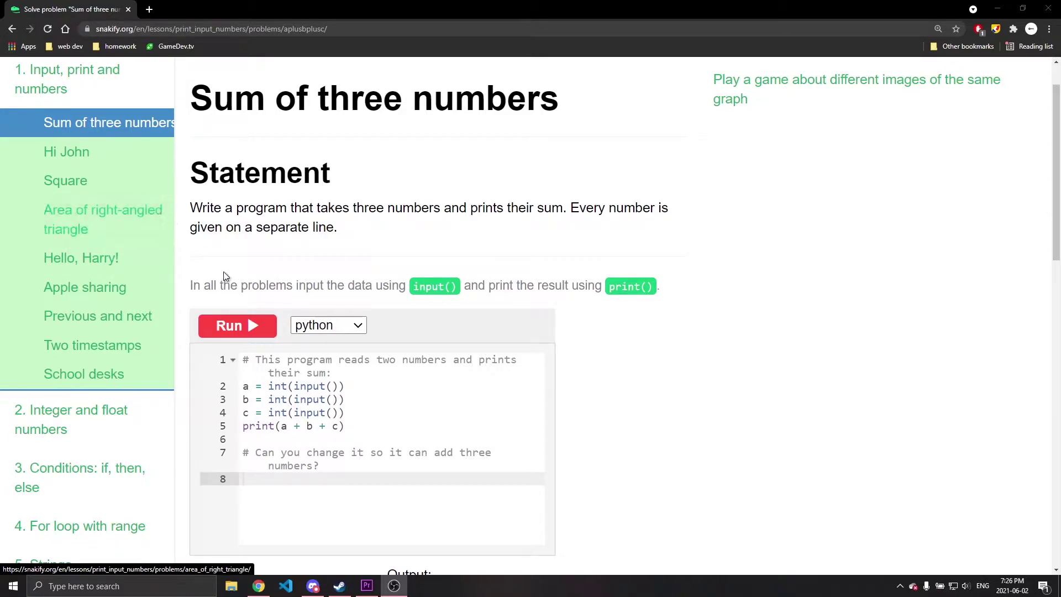
- Review the Sum of three numbers code's input lines and print line, then open Hi John
left_click(335, 399)
scroll(371, 415, "down", 1)
left_click(360, 379)
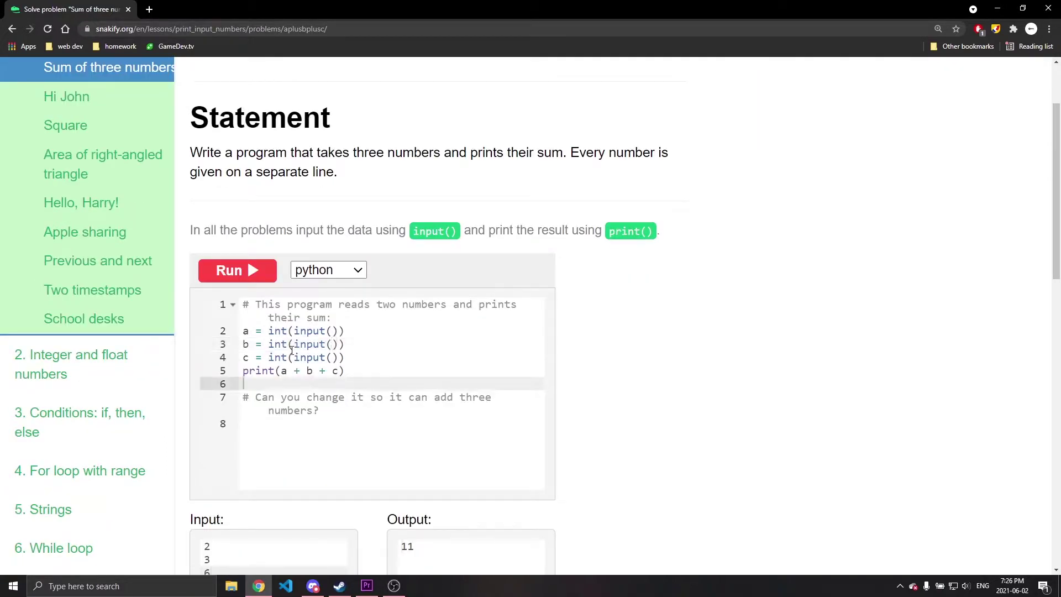
left_click_drag(244, 330, 275, 357)
left_click(300, 371)
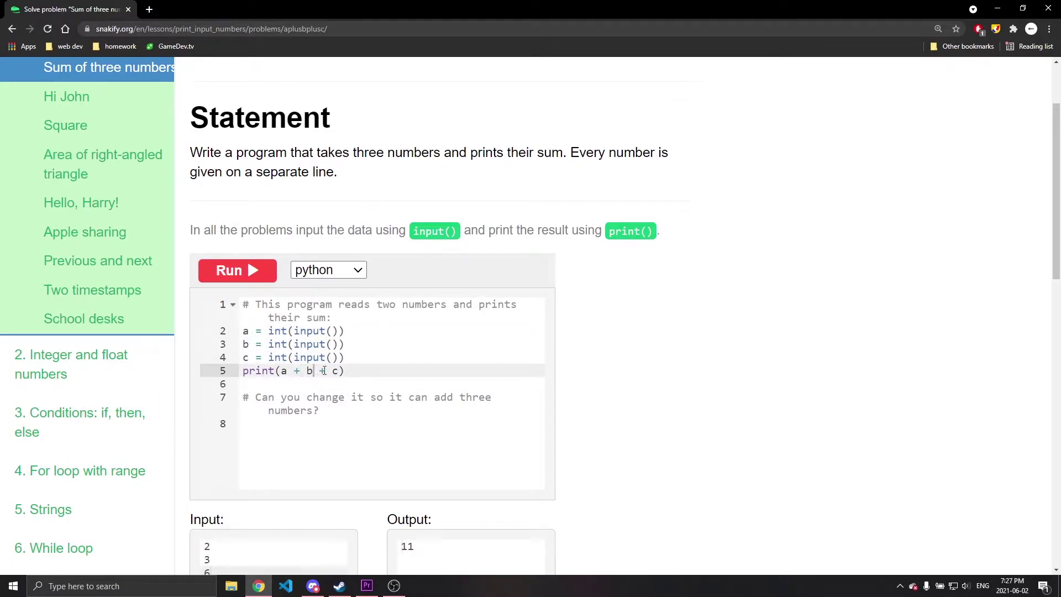
key("Right")
key("Right")
key("Right")
key("Up")
left_click(368, 371)
left_click(55, 98)
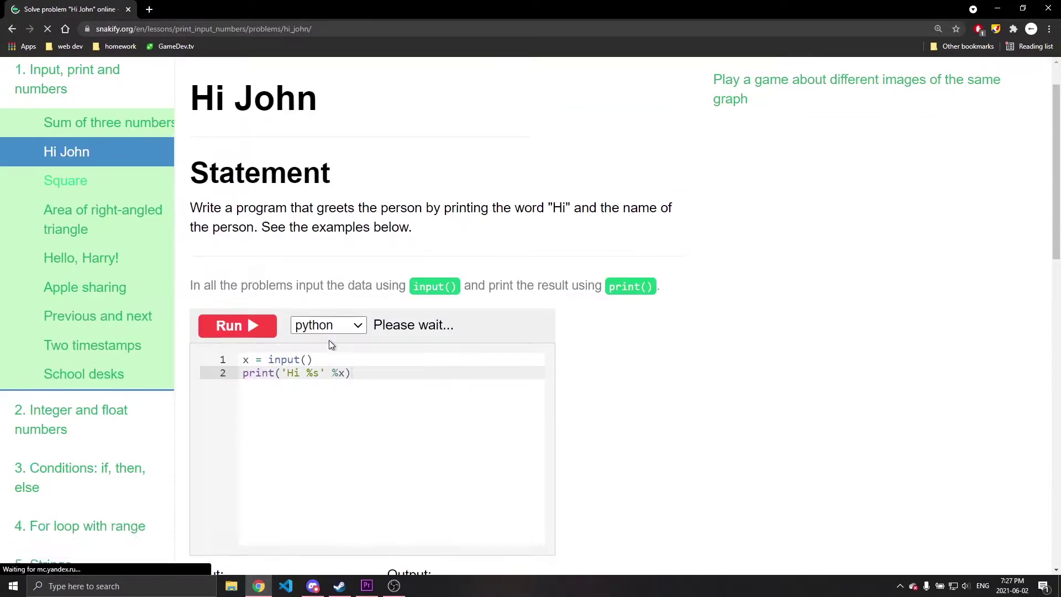
scroll(329, 339, "down", 1)
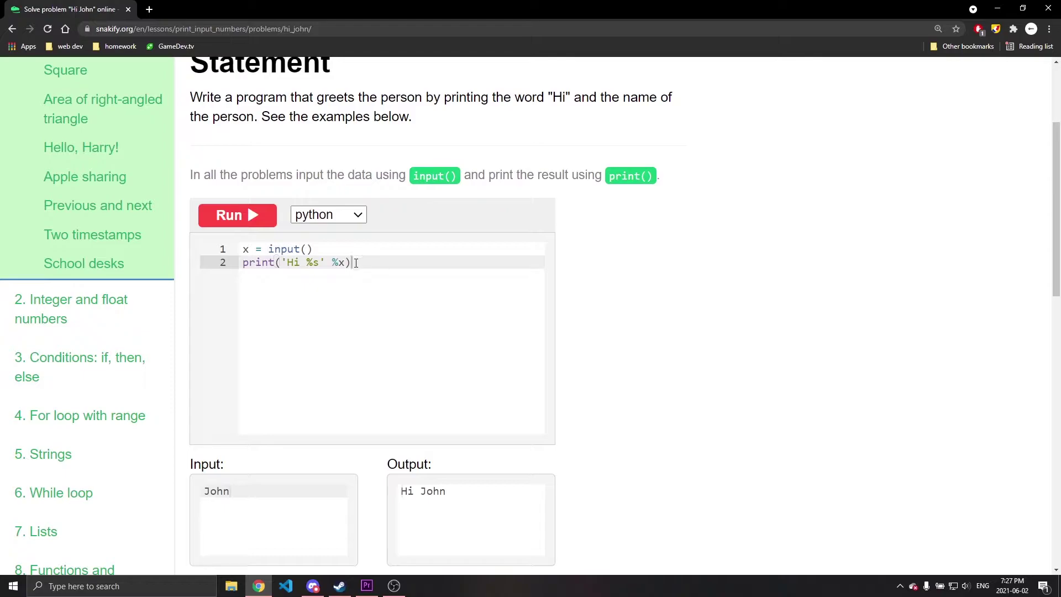
- Inspect the Hi John name-reading line and sample input John, then open Square
left_click(312, 262)
left_click_drag(242, 262, 278, 250)
double_click(217, 491)
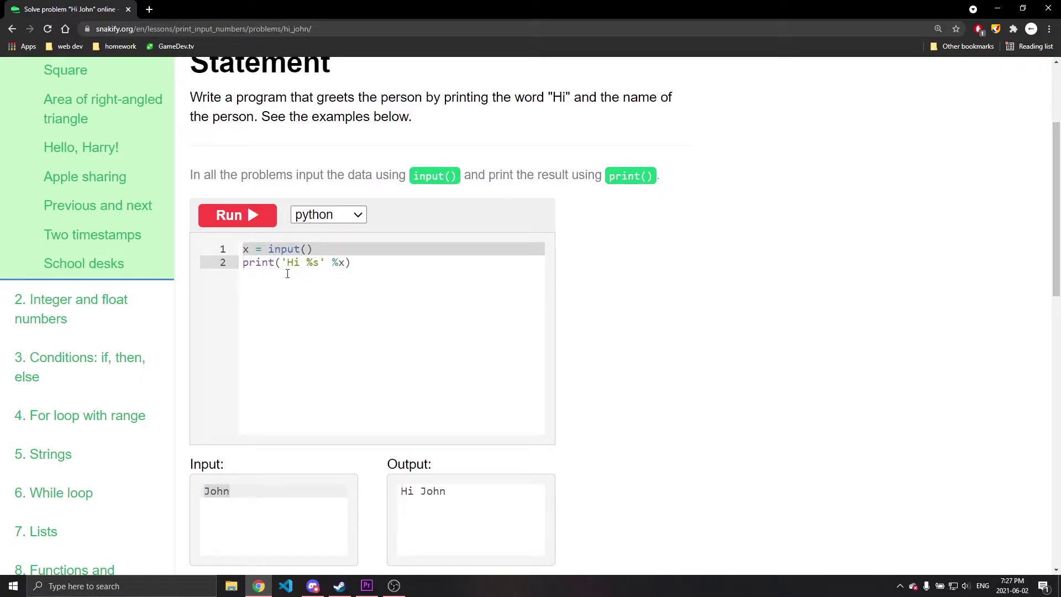
scroll(328, 323, "down", 2)
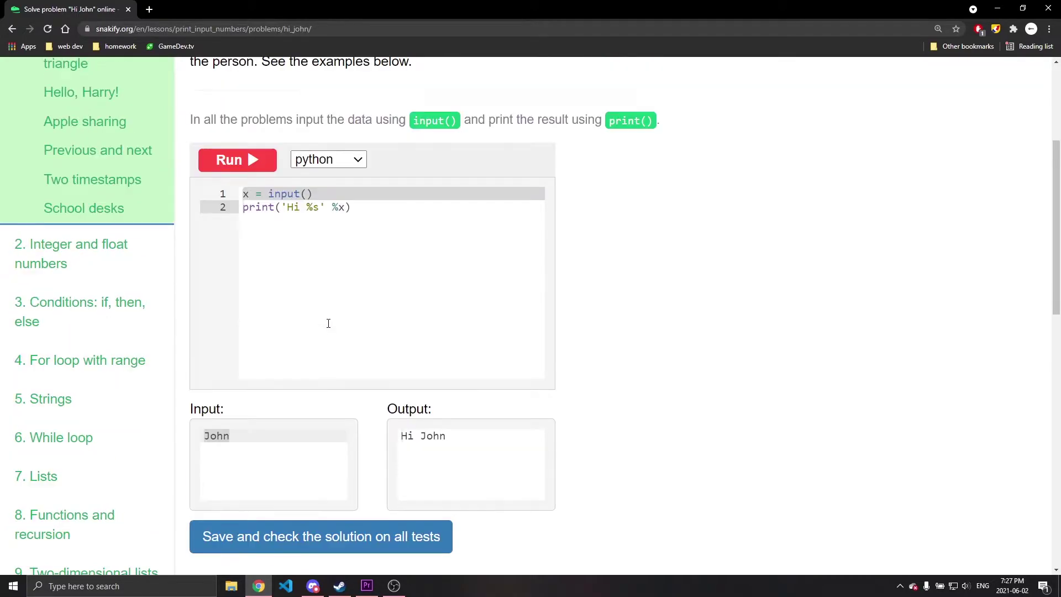
scroll(328, 324, "up", 4)
left_click(65, 125)
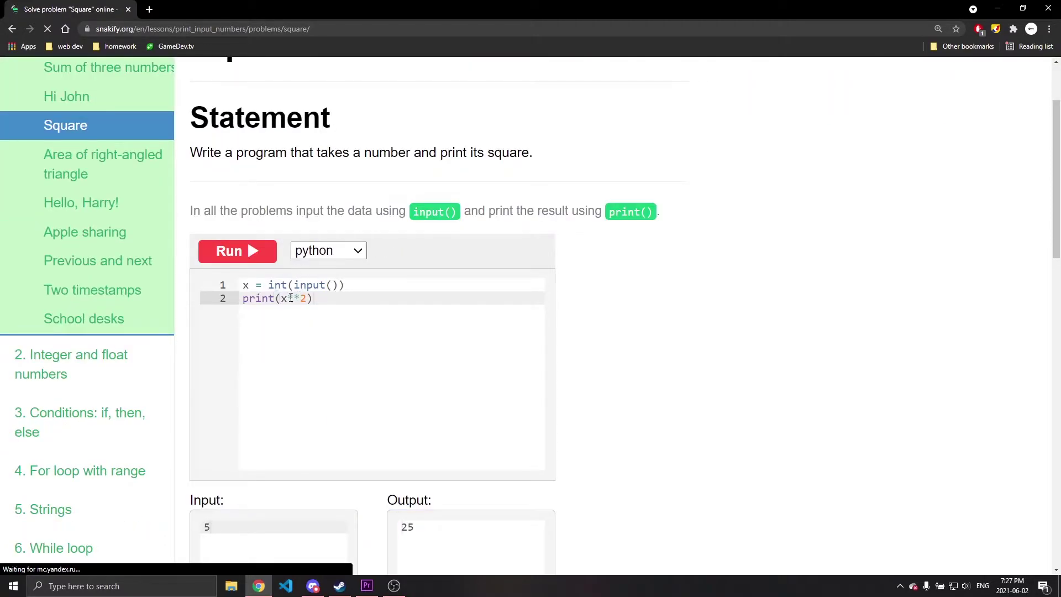
- Check the Square x**2 line outputting 25, then open Area of right-angled triangle
left_click(316, 314)
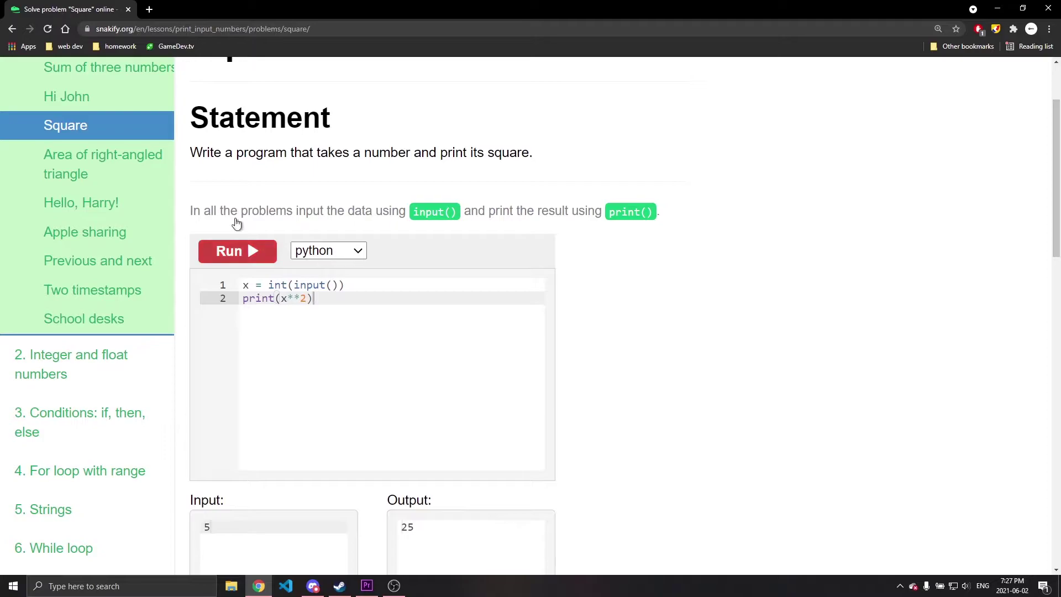
left_click(85, 173)
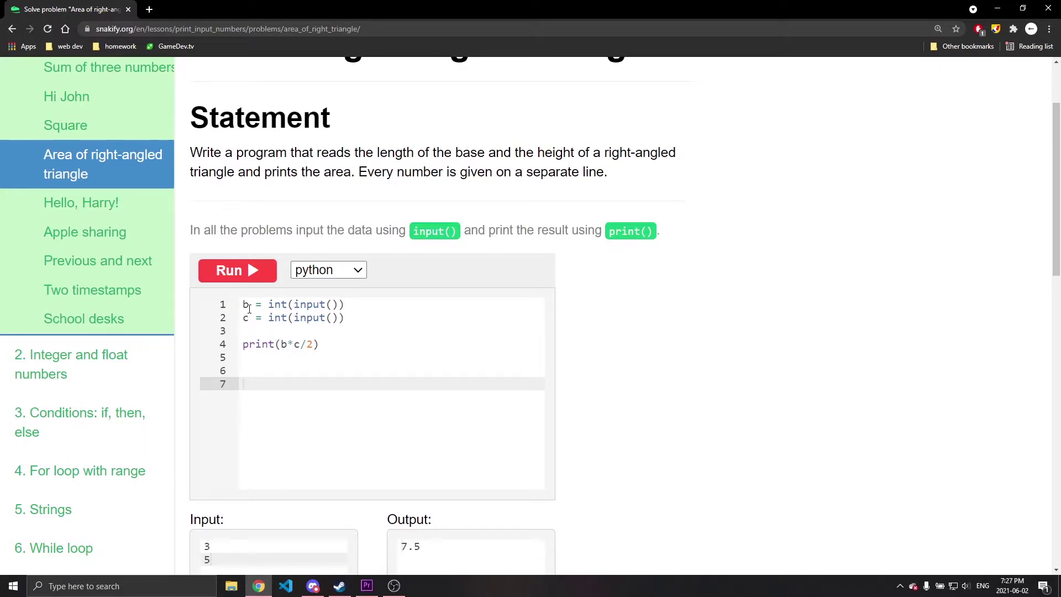
- Select the triangle code's two input-reading lines, then open Hello, Harry!
left_click_drag(243, 305, 345, 320)
left_click(273, 331)
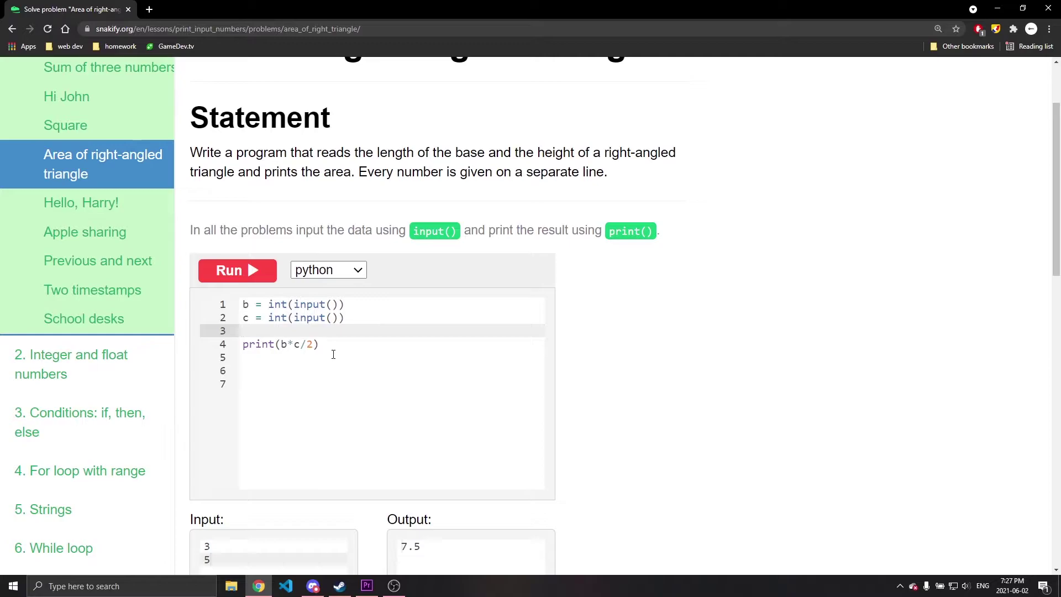
scroll(307, 350, "down", 2)
scroll(307, 351, "up", 2)
left_click(121, 209)
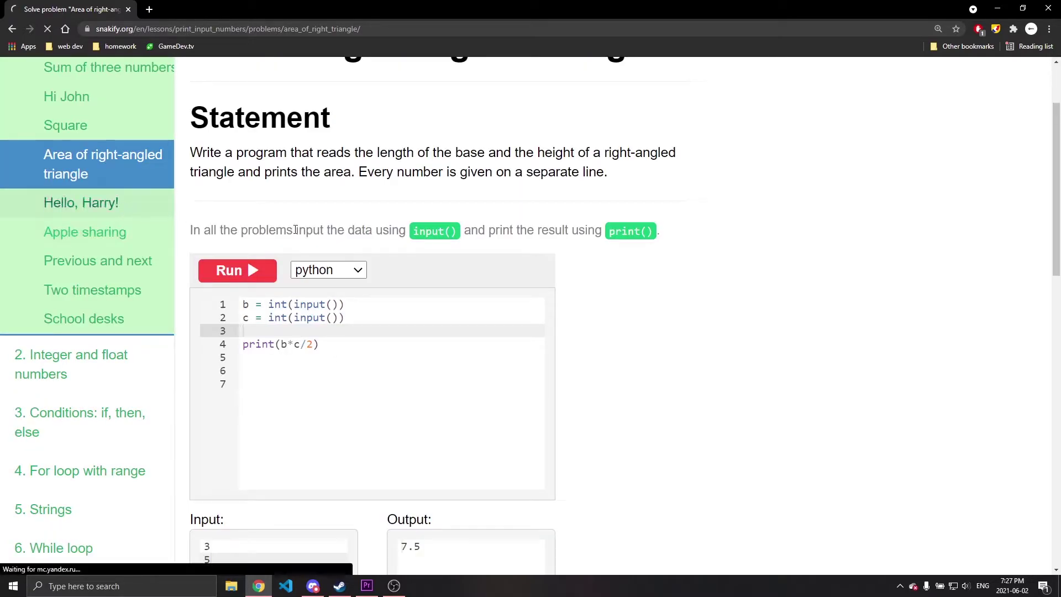
scroll(342, 247, "down", 2)
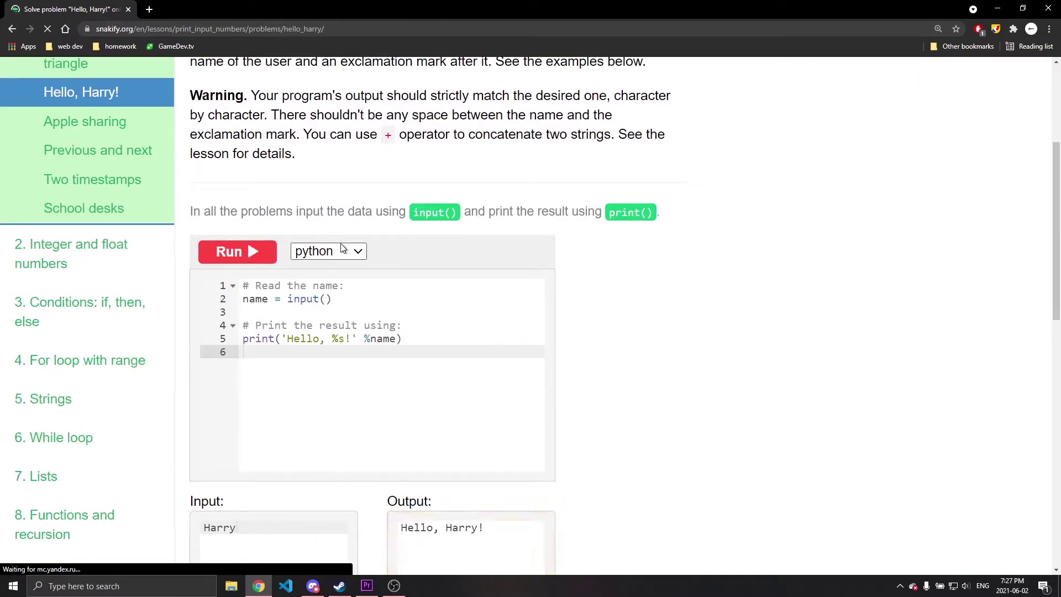
scroll(272, 252, "up", 2)
scroll(269, 256, "down", 1)
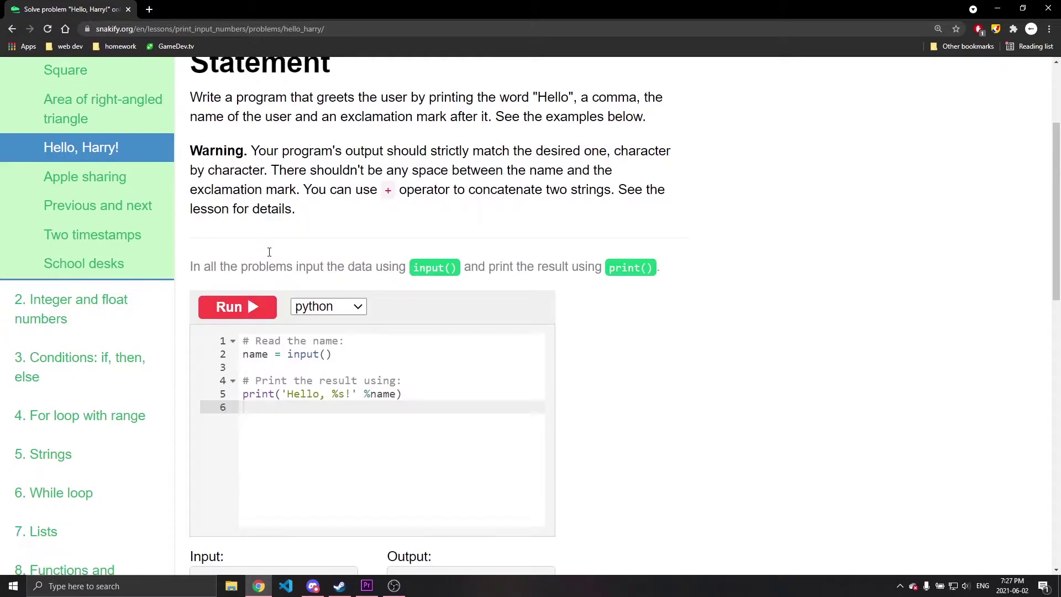
- Review the Hello, Harry! greeting and name-reading lines, then open Apple sharing
left_click(347, 394)
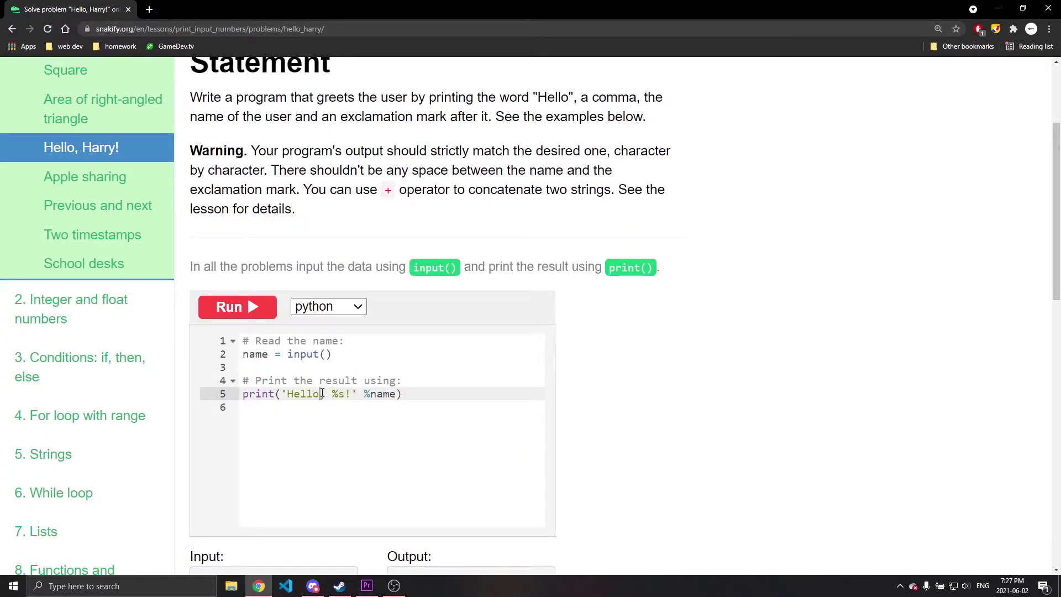
double_click(304, 394)
left_click(349, 355)
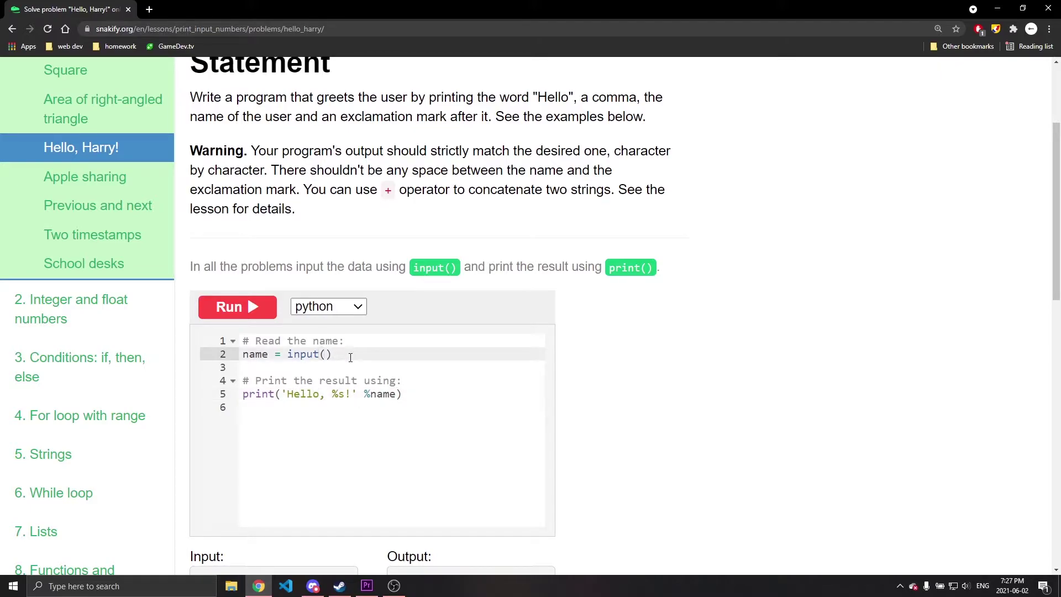
left_click(85, 177)
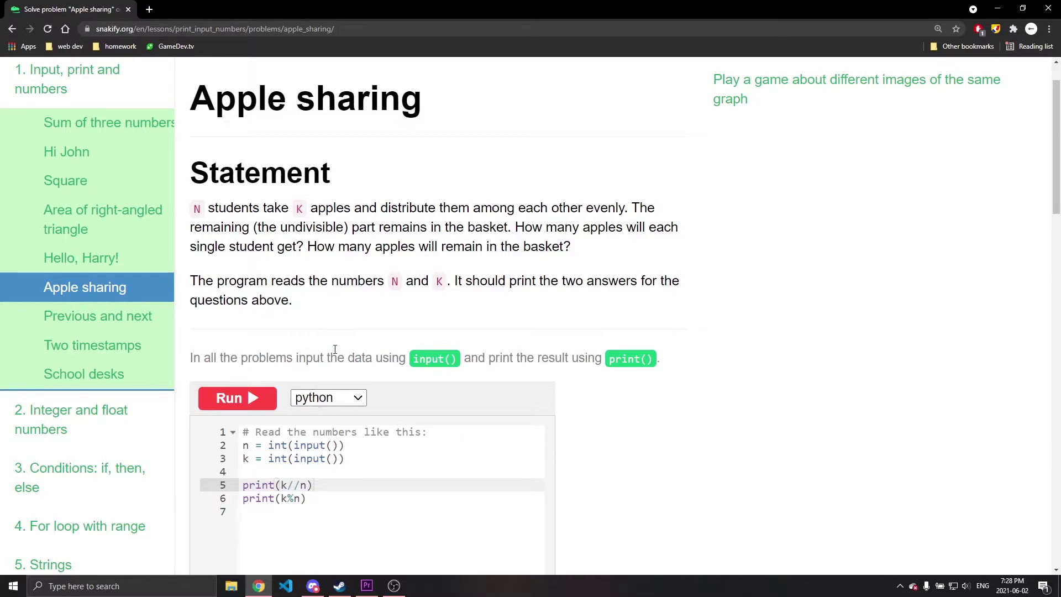
- Review the Apple sharing n and k lines and its output values 8 and 2
left_click(245, 446)
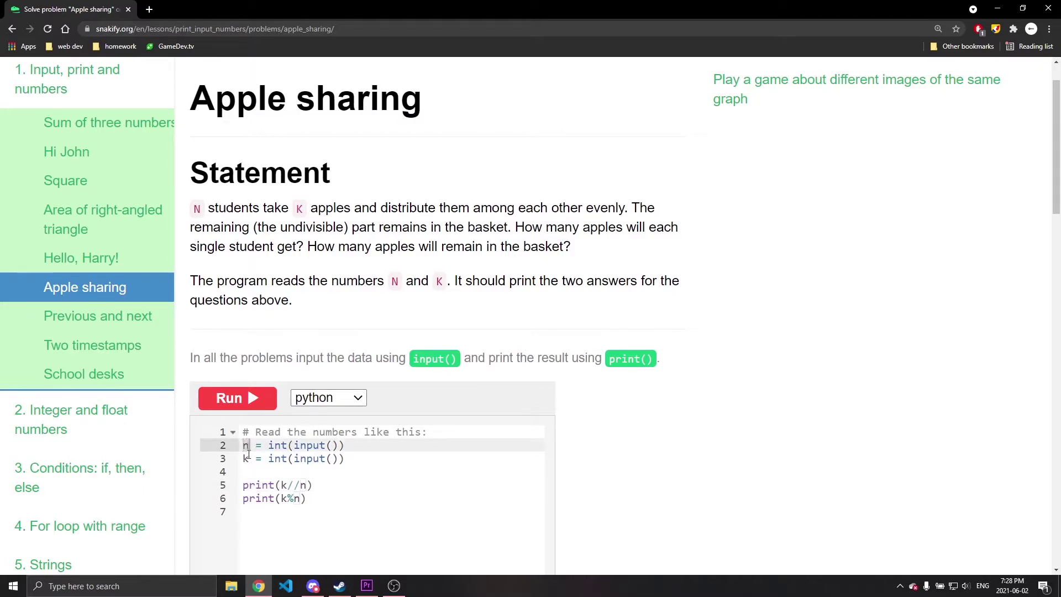
left_click(248, 459)
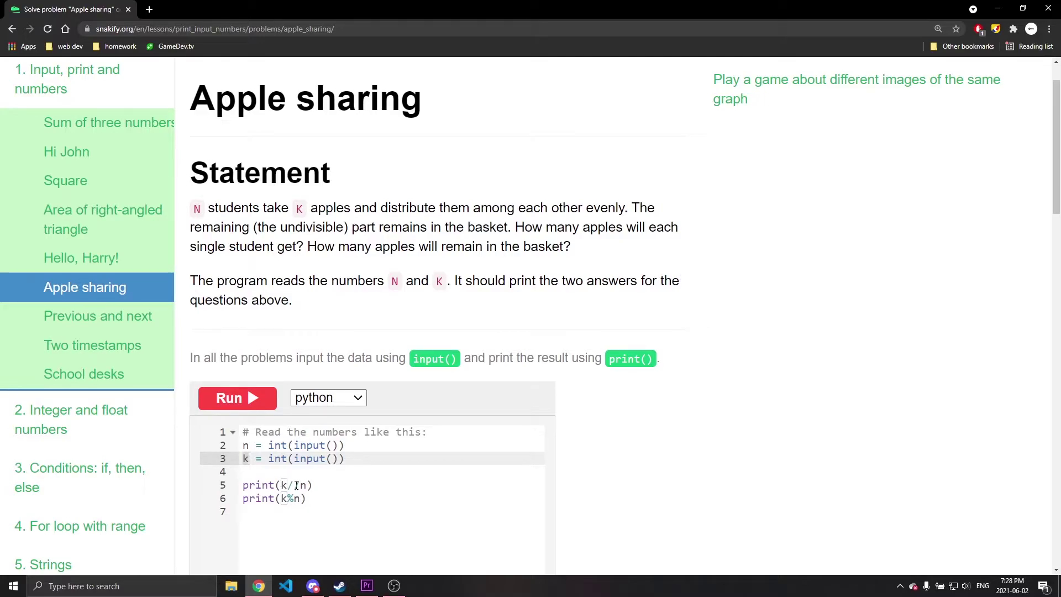
scroll(316, 474, "down", 1)
scroll(316, 474, "down", 1)
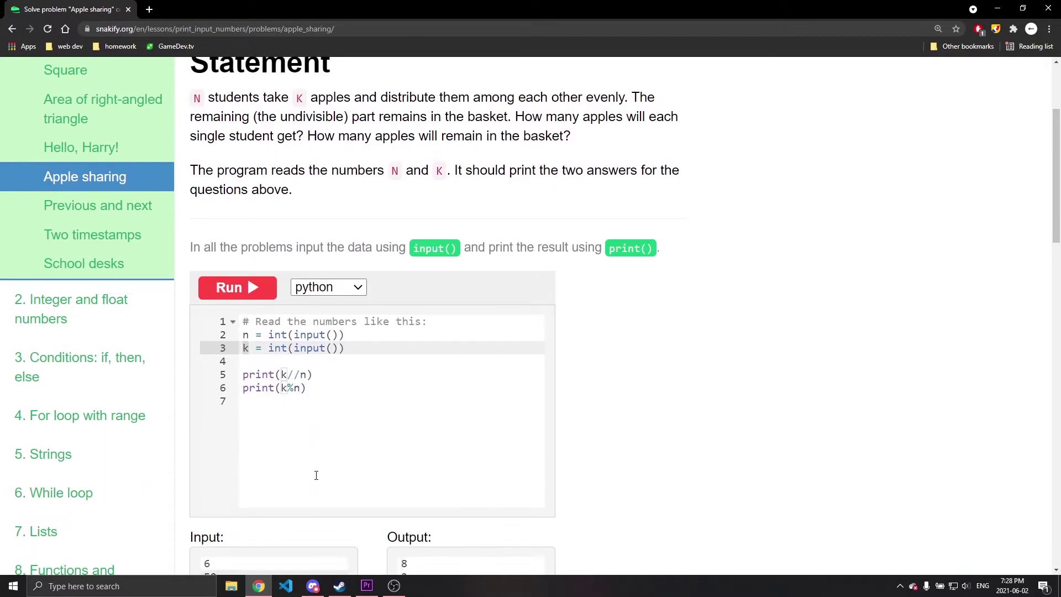
scroll(316, 474, "down", 1)
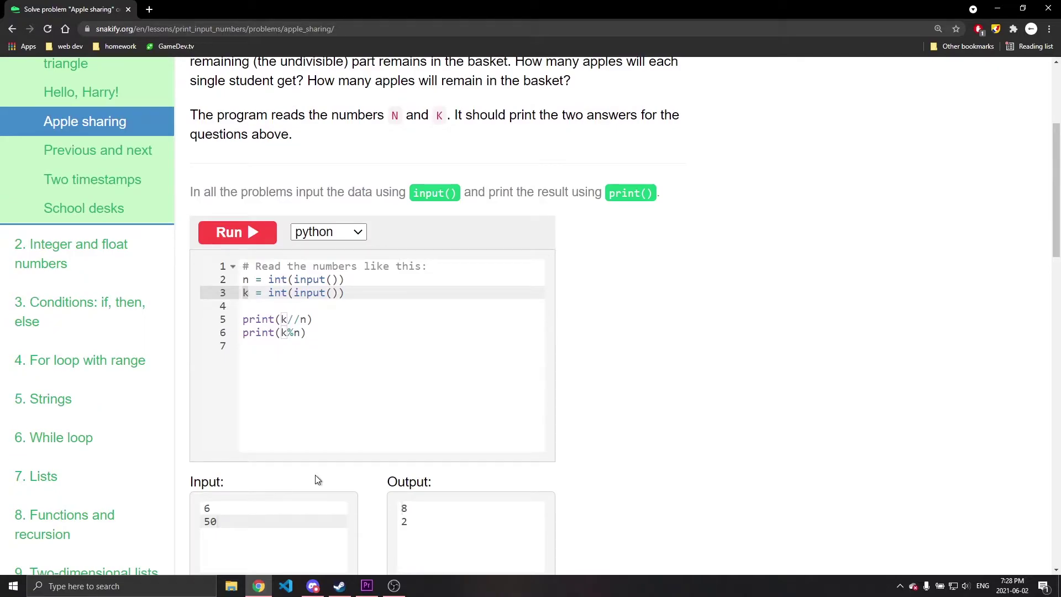
scroll(141, 306, "up", 2)
scroll(142, 306, "up", 3)
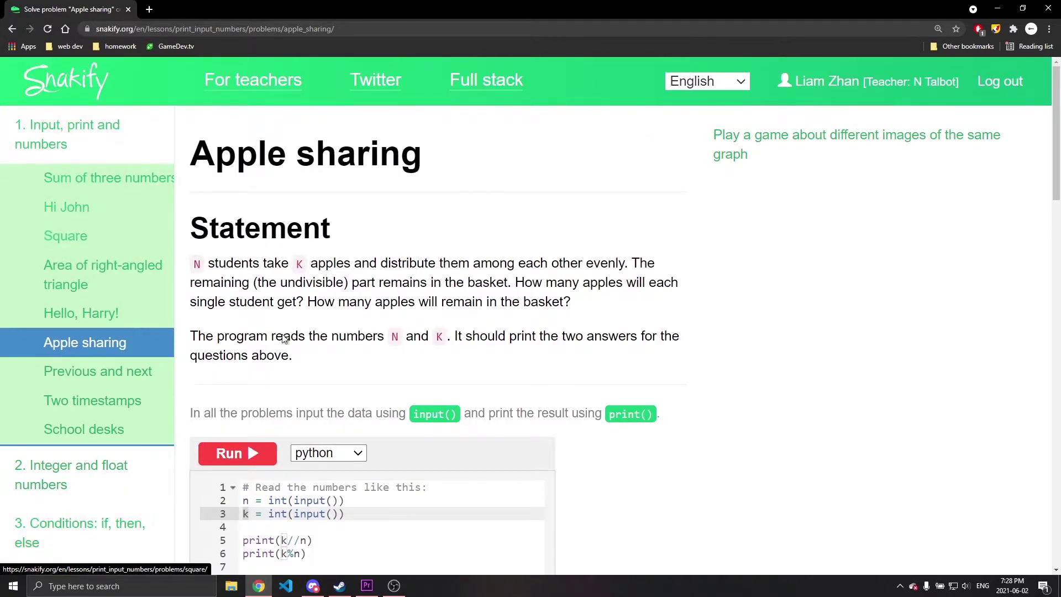
scroll(303, 359, "down", 3)
scroll(335, 390, "down", 1)
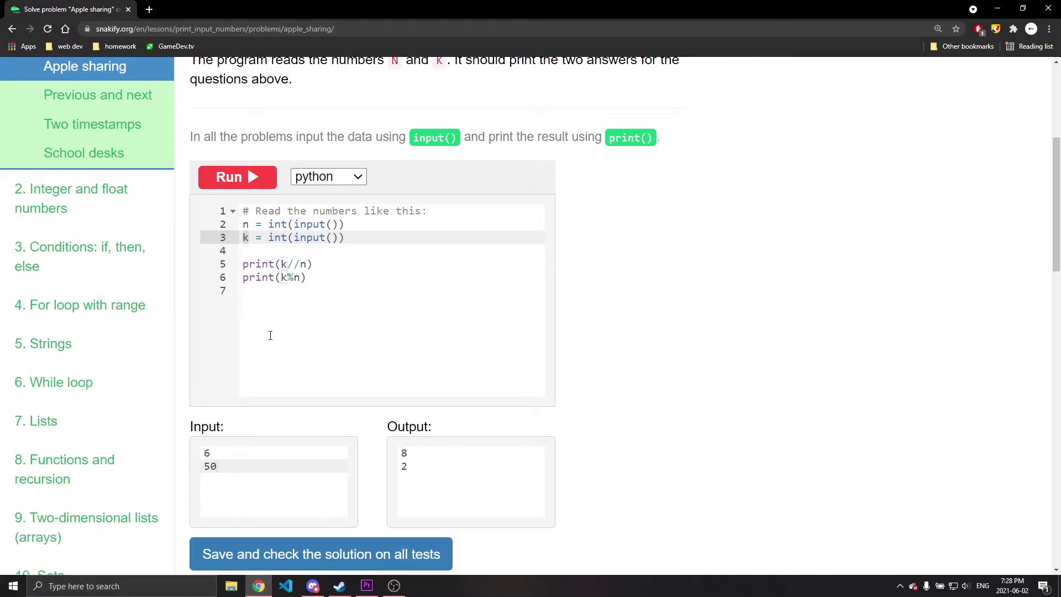
double_click(405, 453)
left_click(315, 277)
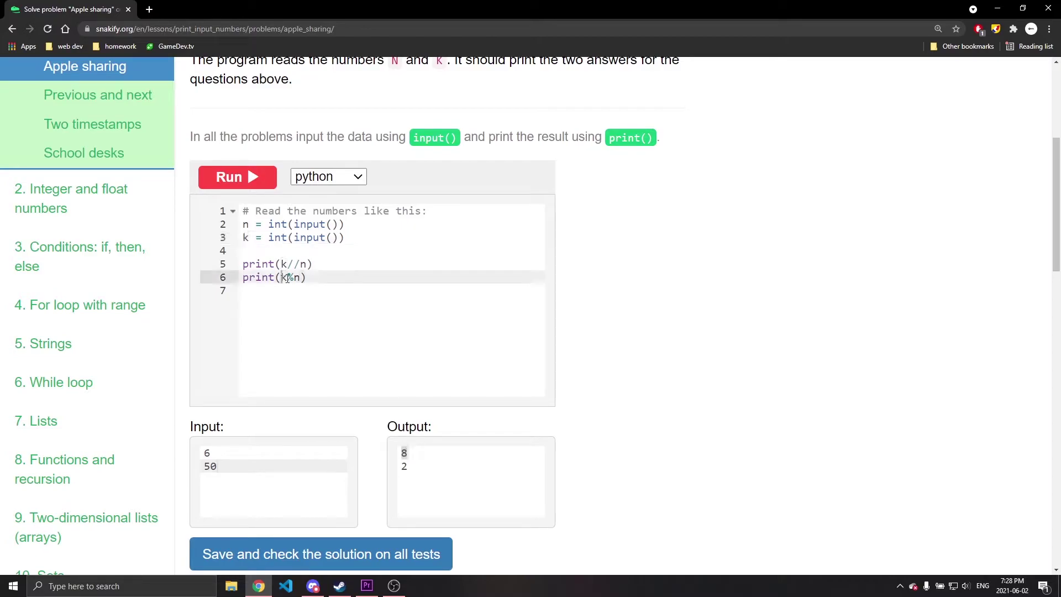
left_click(309, 295)
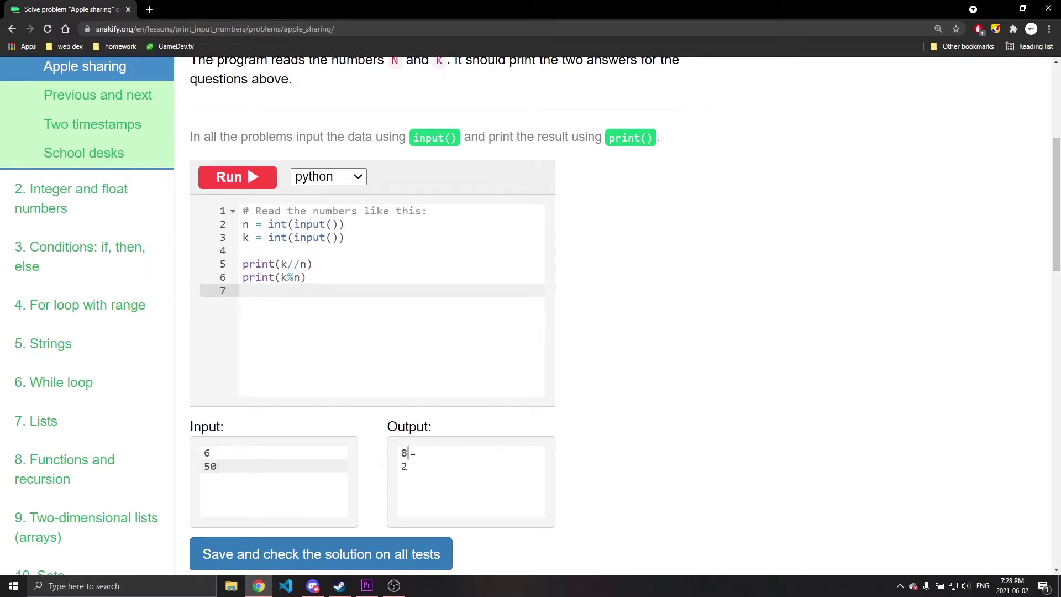
left_click_drag(401, 451, 471, 440)
left_click(545, 436)
- Open Previous and next and examine its x+1 and x-1 calculations
left_click(118, 129)
left_click(98, 95)
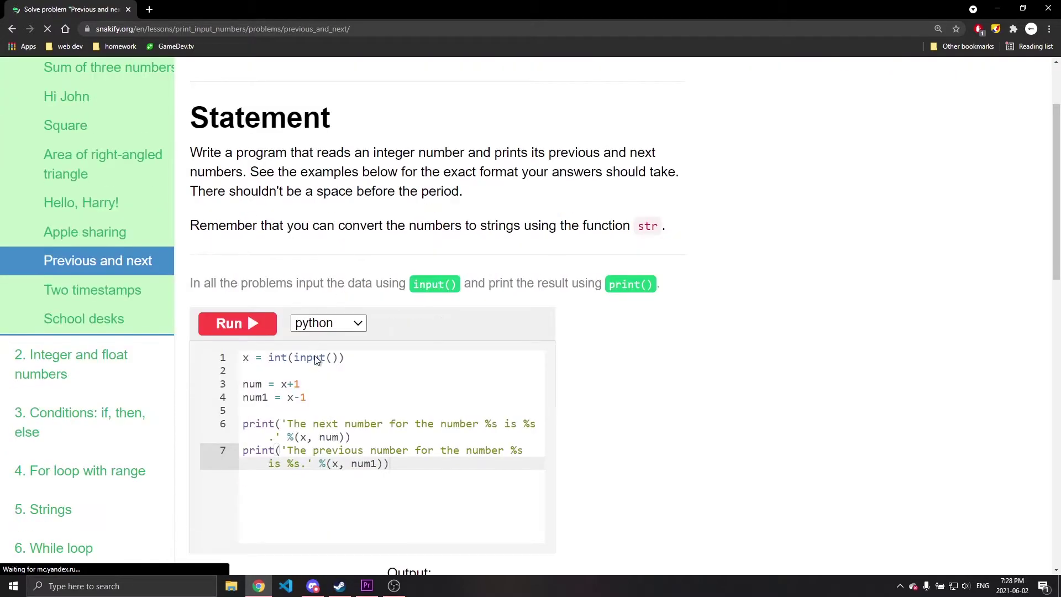
mouse_move(300, 383)
left_mouse_down()
mouse_move(281, 384)
mouse_move(290, 398)
left_mouse_up()
left_click(309, 397)
scroll(401, 413, "down", 1)
- Review the next and previous print statements, then open Two timestamps
left_click_drag(401, 413, 364, 373)
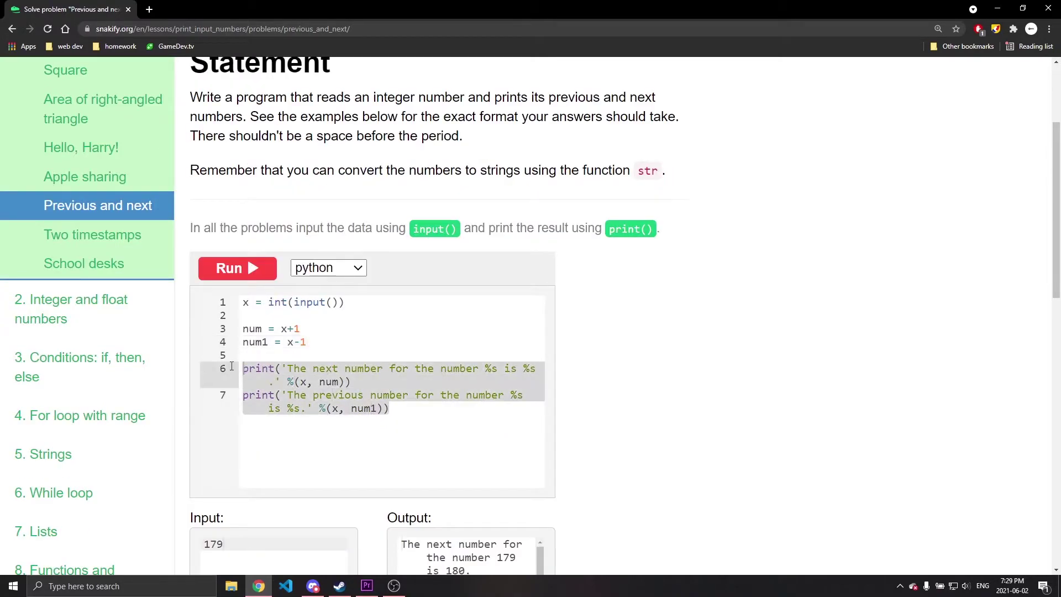
left_click(368, 400)
left_click_drag(407, 408, 371, 402)
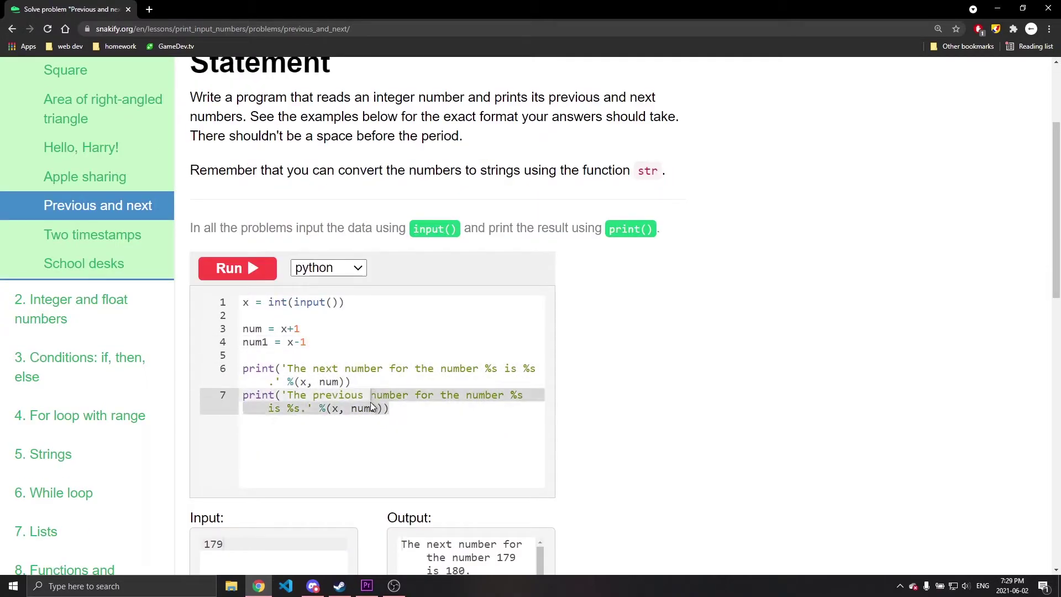
left_click(410, 408)
left_click(92, 238)
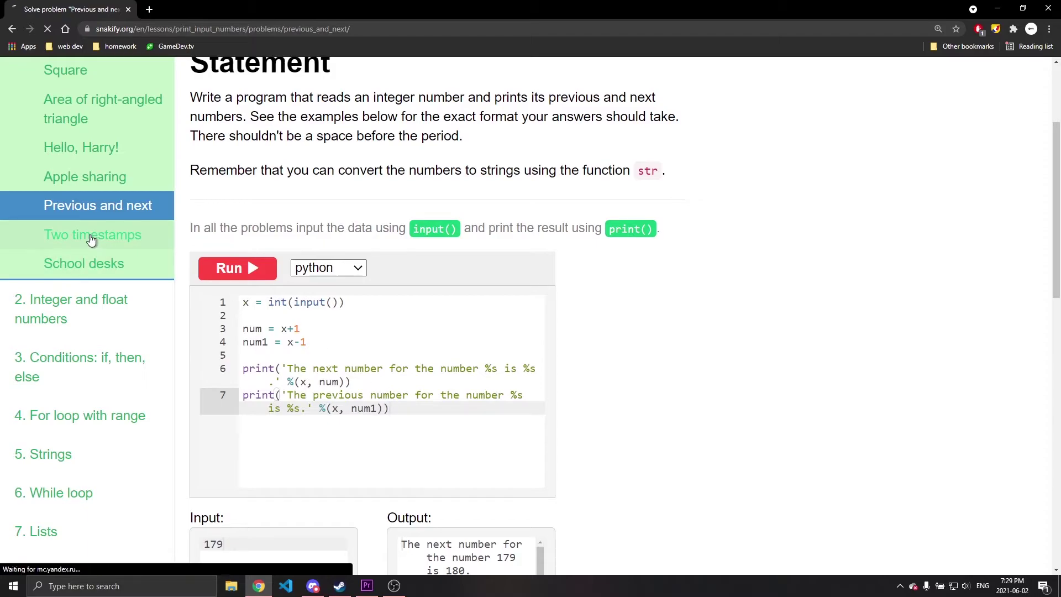
scroll(269, 248, "down", 2)
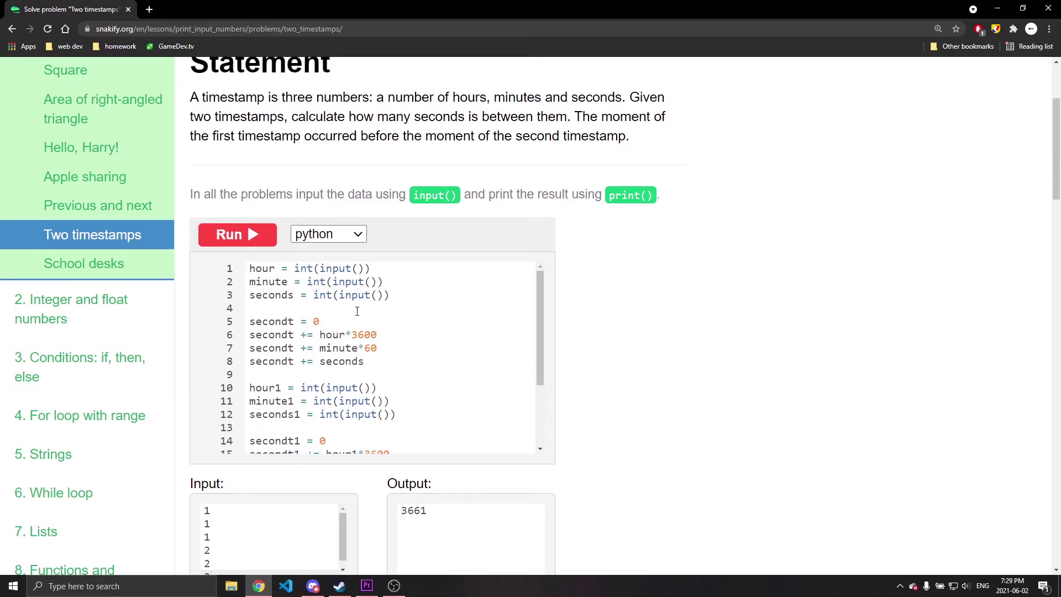
- Step through the Two timestamps input-reading lines and sample input values
left_click(250, 268)
key("Down")
key("Down")
scroll(208, 509, "down", 1)
left_click(209, 456)
key("Down")
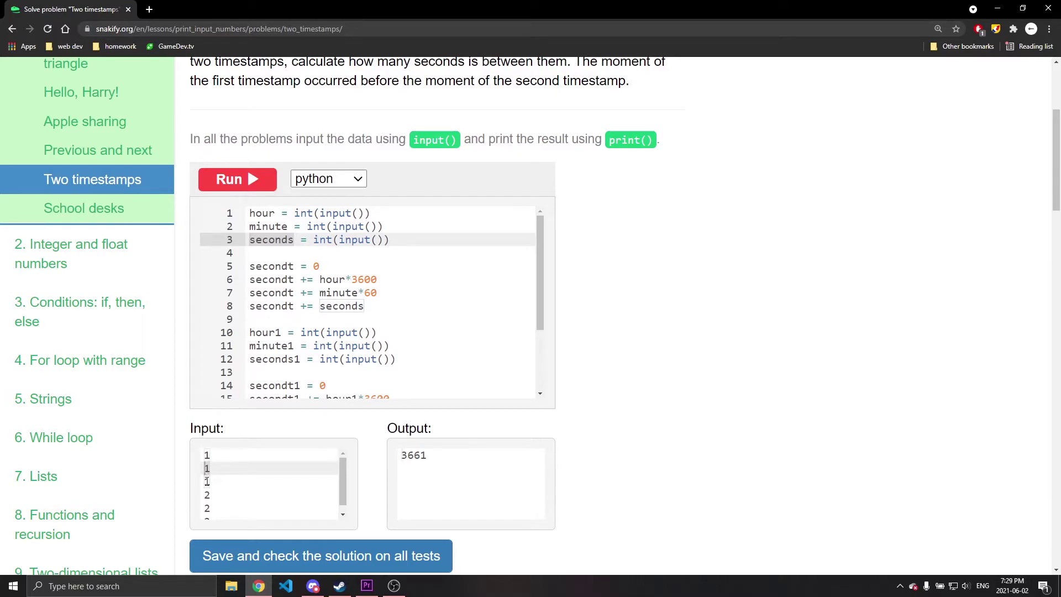
key("Down")
- Inspect the 3600 seconds conversion and secondt, pass all tests, open School desks
left_click(333, 279)
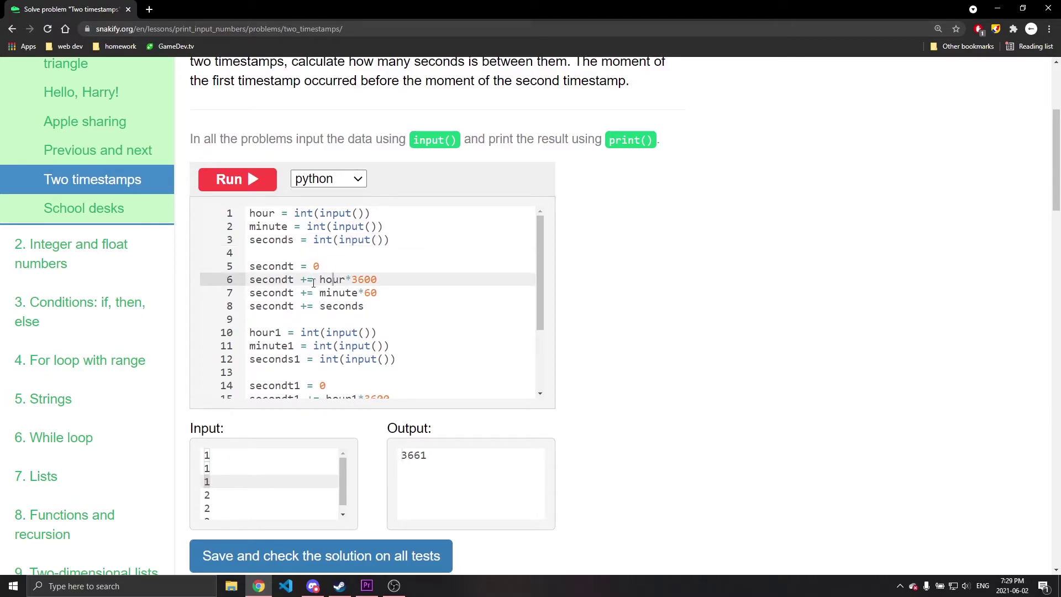
double_click(365, 280)
left_click(365, 292)
left_click_drag(296, 266, 273, 266)
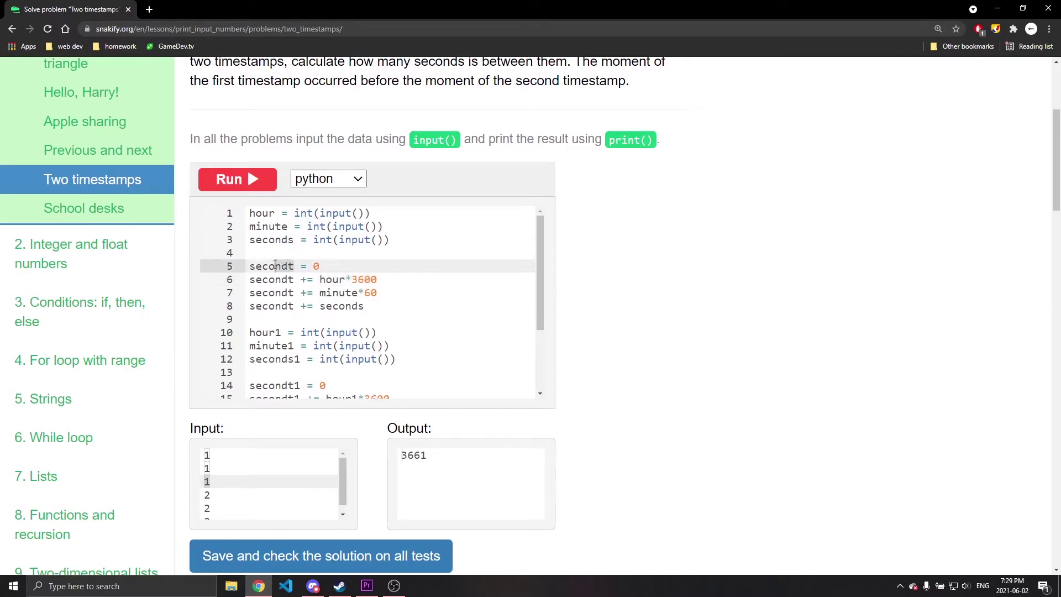
left_click(316, 252)
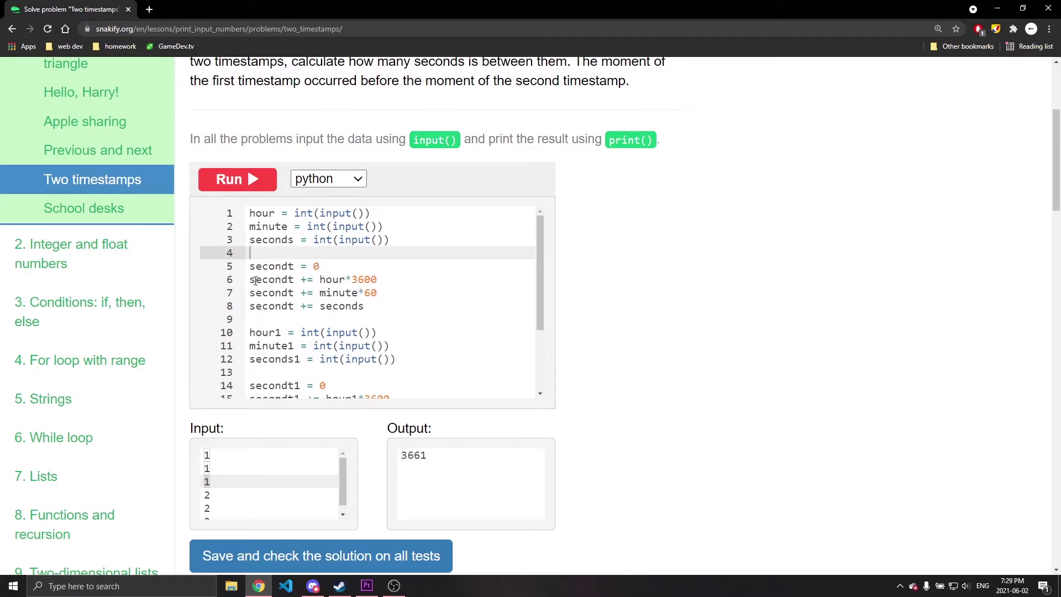
double_click(266, 280)
left_click(309, 292)
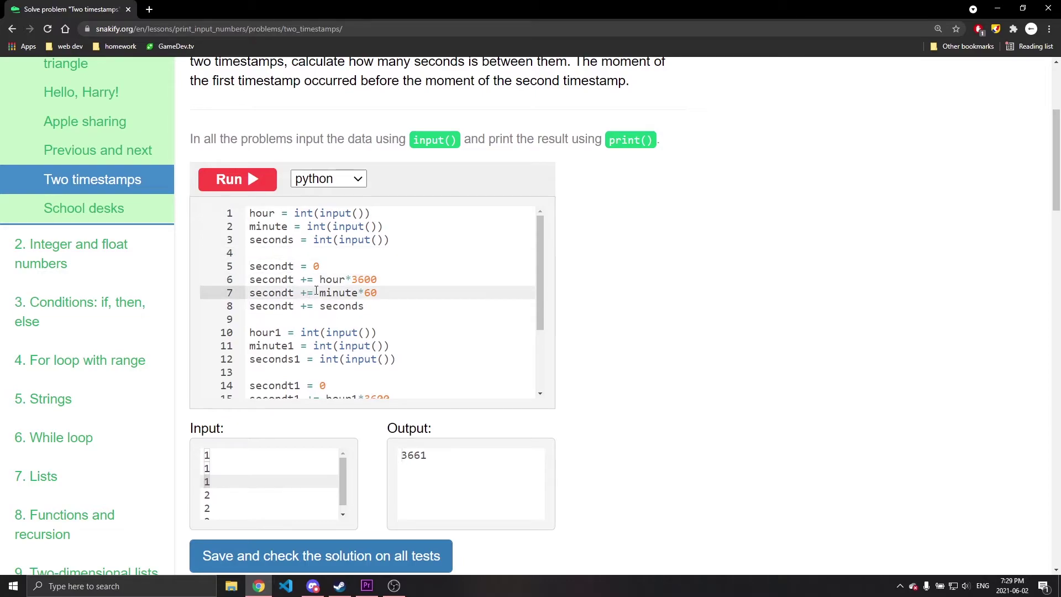
scroll(296, 280, "down", 2)
scroll(296, 280, "up", 2)
scroll(315, 288, "down", 2)
scroll(315, 287, "down", 1)
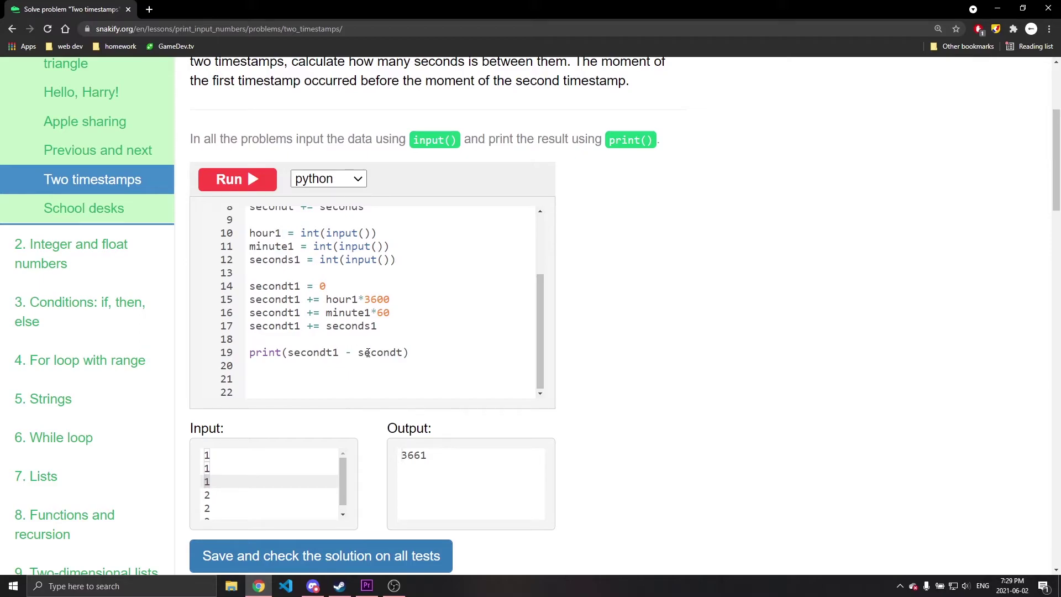
scroll(366, 353, "down", 1)
scroll(367, 352, "up", 1)
scroll(367, 351, "up", 1)
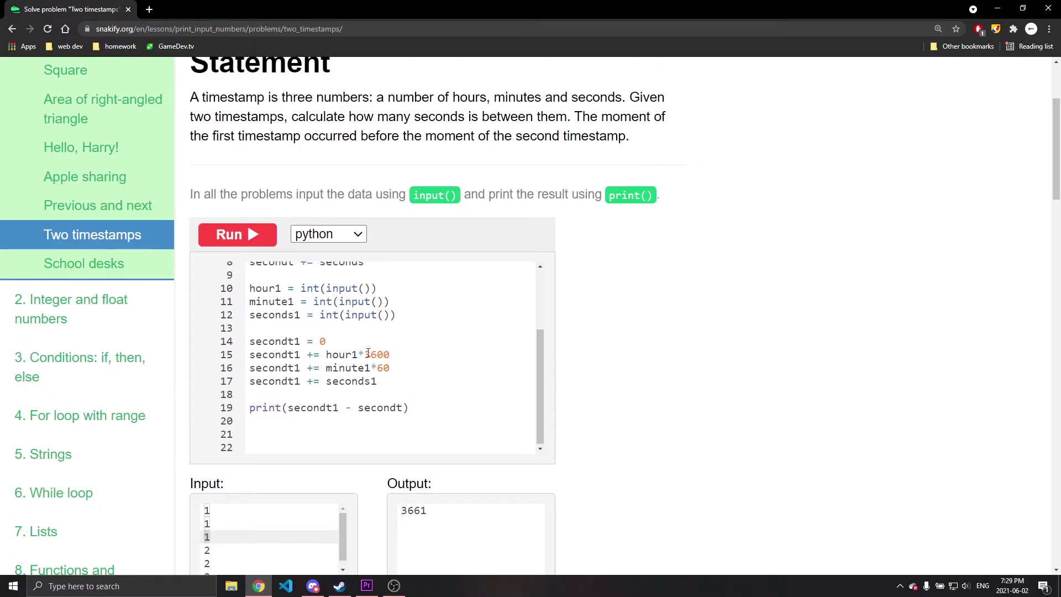
scroll(367, 352, "down", 1)
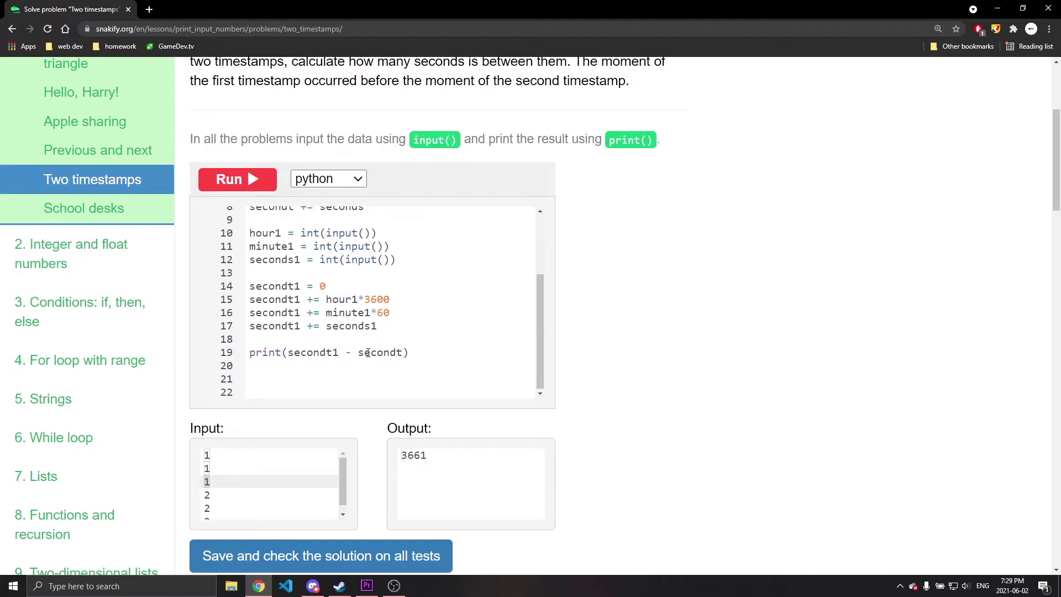
scroll(349, 362, "down", 1)
scroll(350, 362, "down", 2)
left_click(352, 390)
scroll(352, 389, "up", 3)
left_click(84, 153)
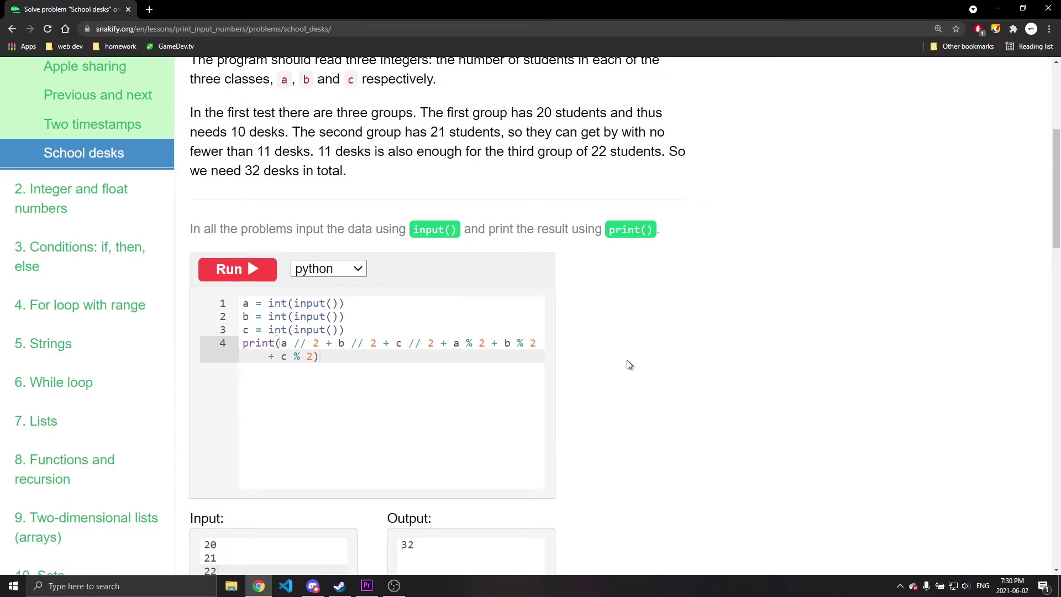
scroll(632, 365, "up", 2)
scroll(523, 353, "up", 1)
scroll(525, 352, "down", 2)
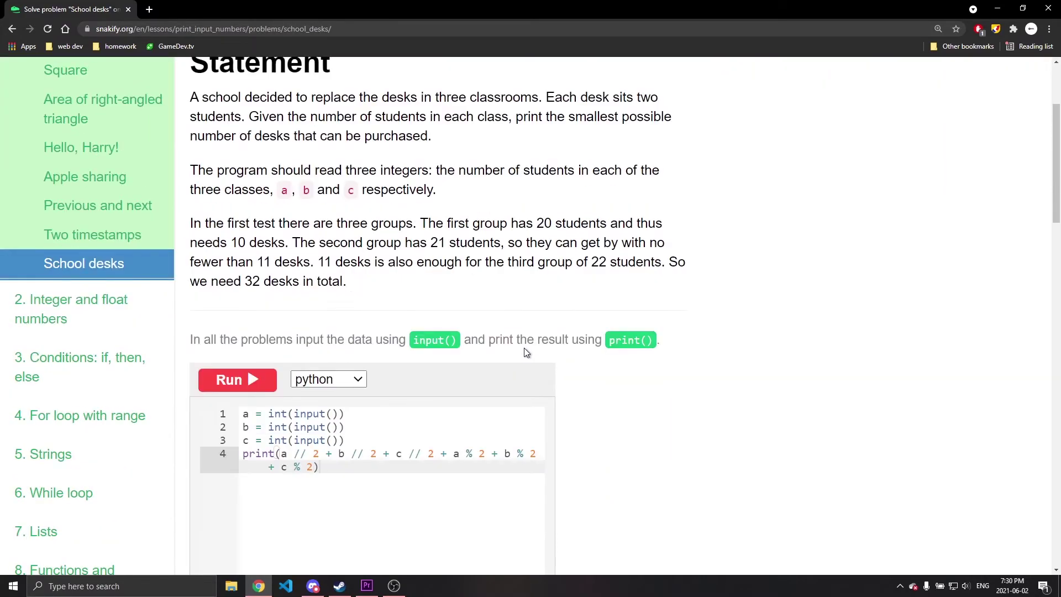
scroll(496, 344, "down", 1)
scroll(496, 344, "down", 1)
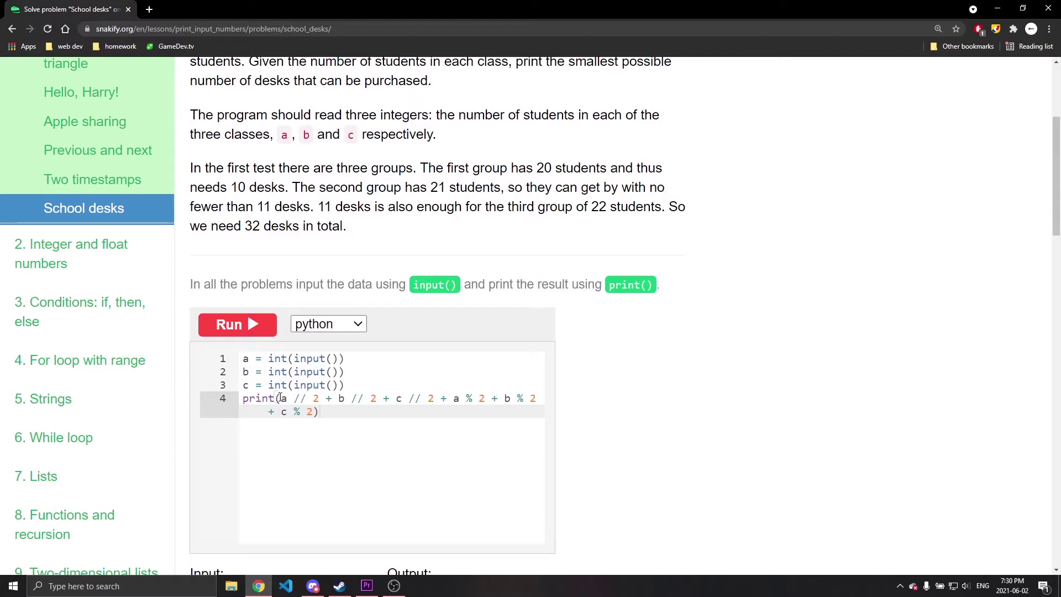
left_click_drag(280, 398, 318, 399)
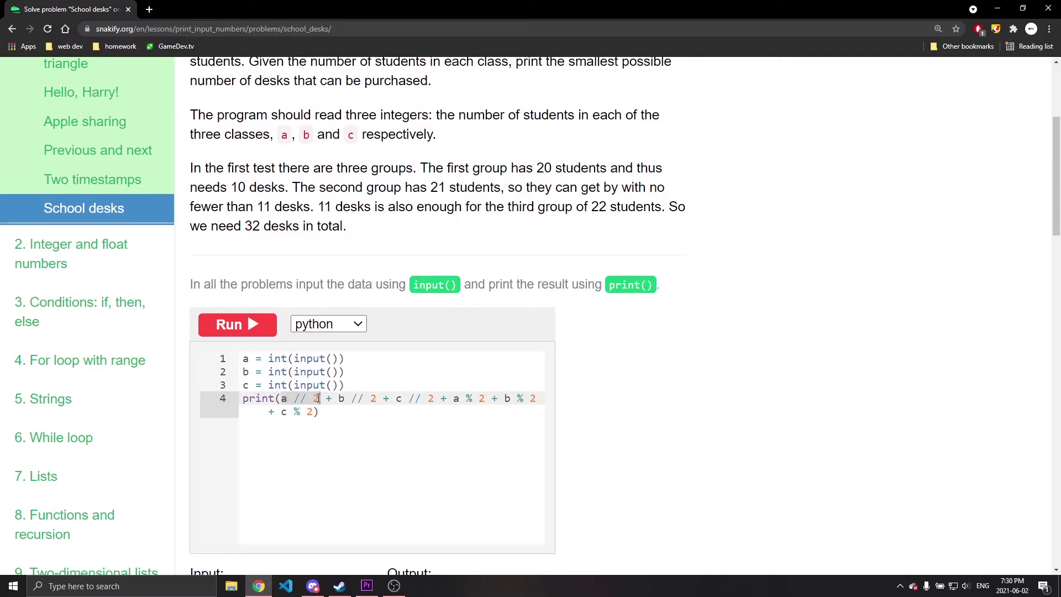
left_click(335, 408)
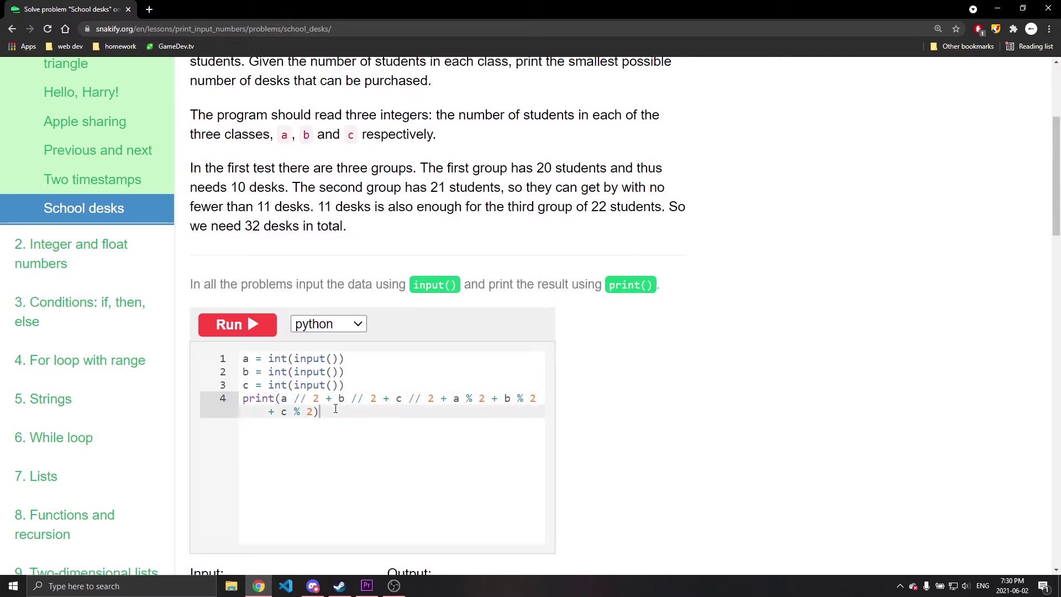
left_click(246, 358)
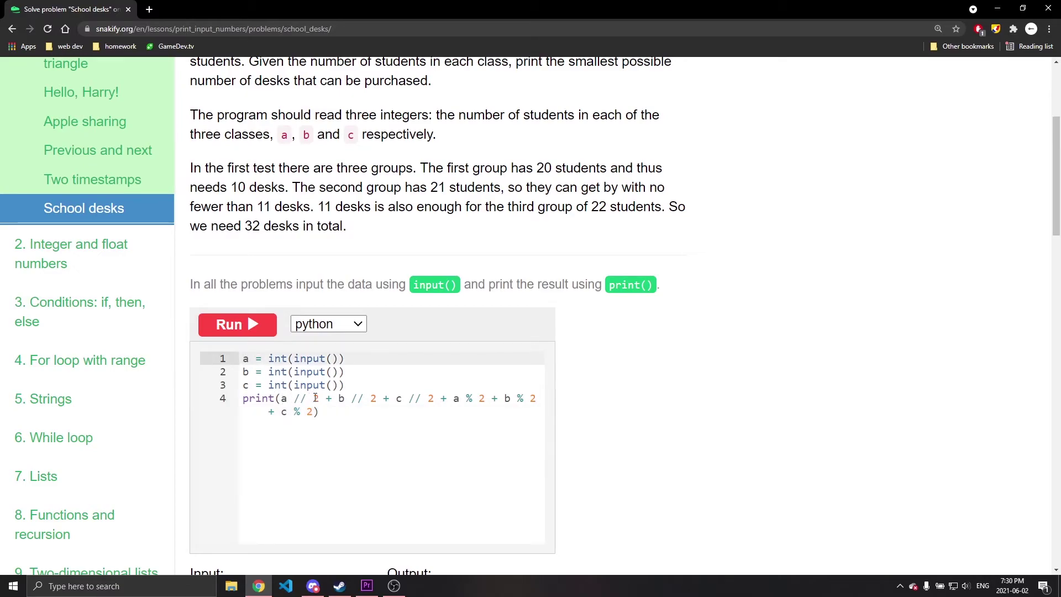
scroll(316, 398, "down", 1)
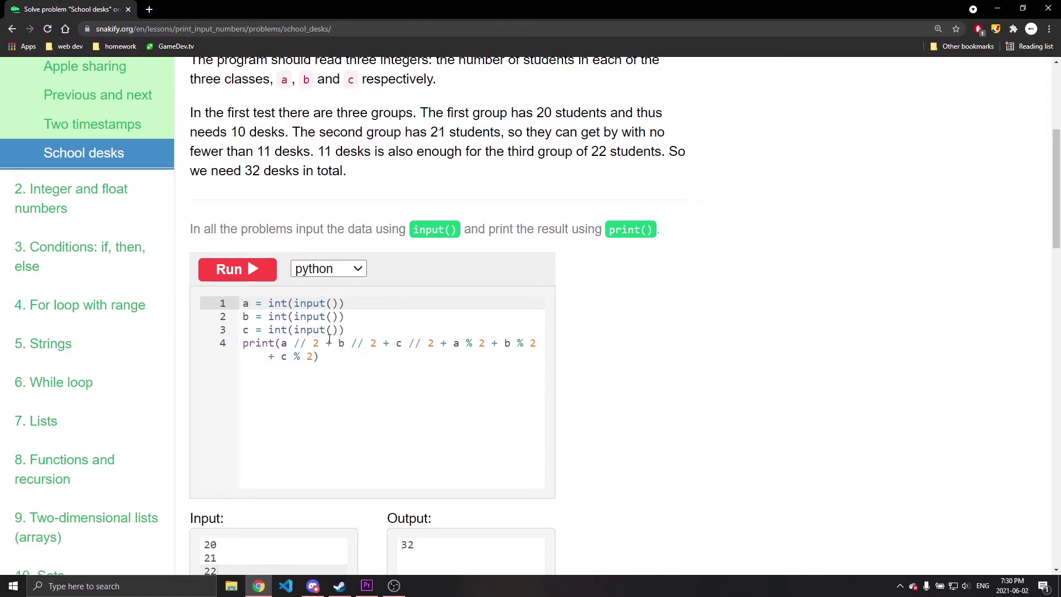
- Add desk count 10 on a new line below the print formula
left_click(288, 389)
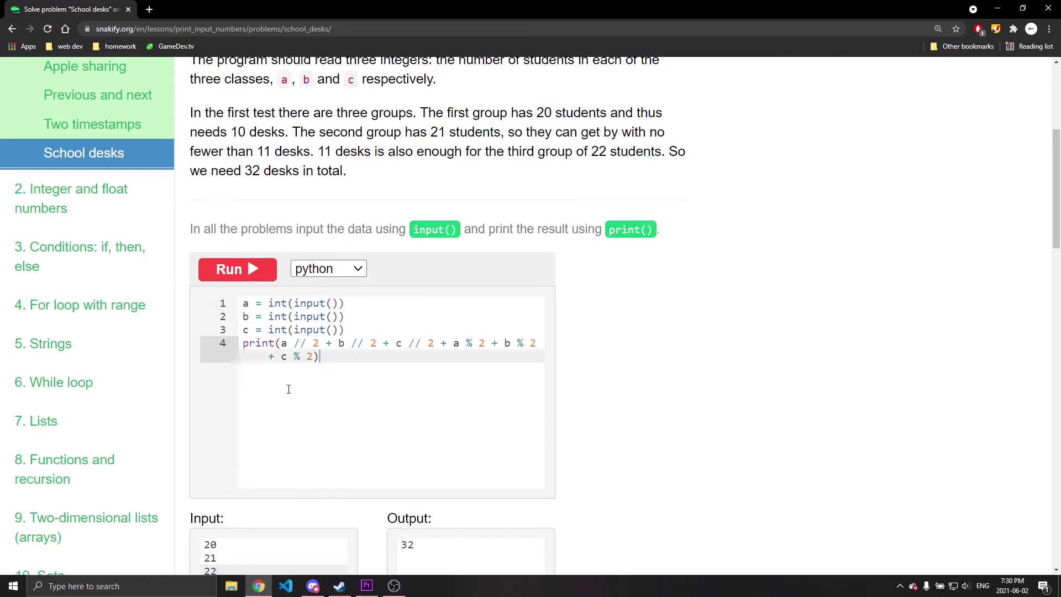
key("Return")
key("Return")
type("20")
key("BackSpace")
key("BackSpace")
type("10")
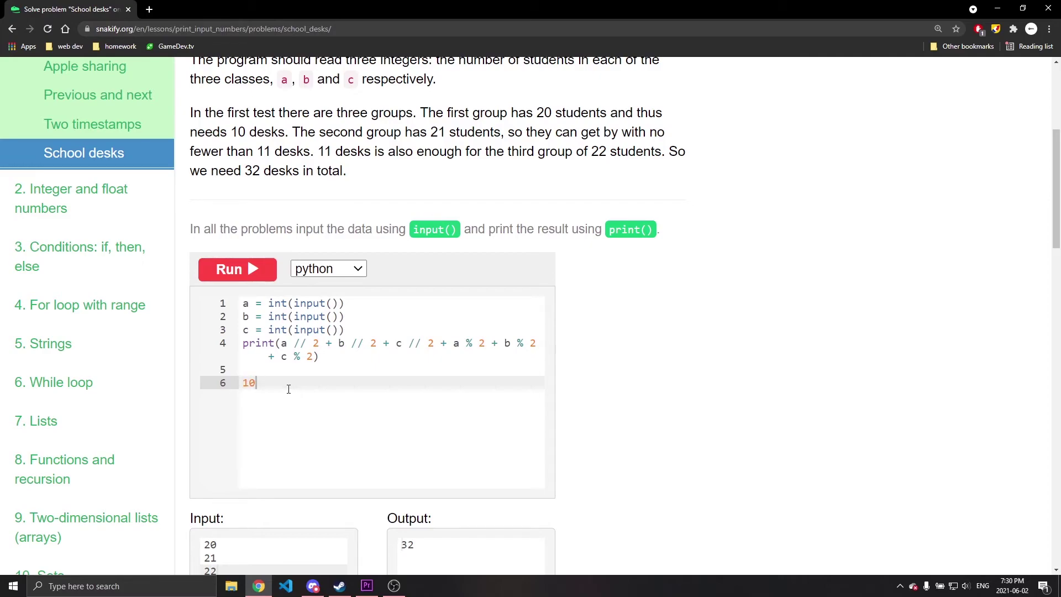
key("Return")
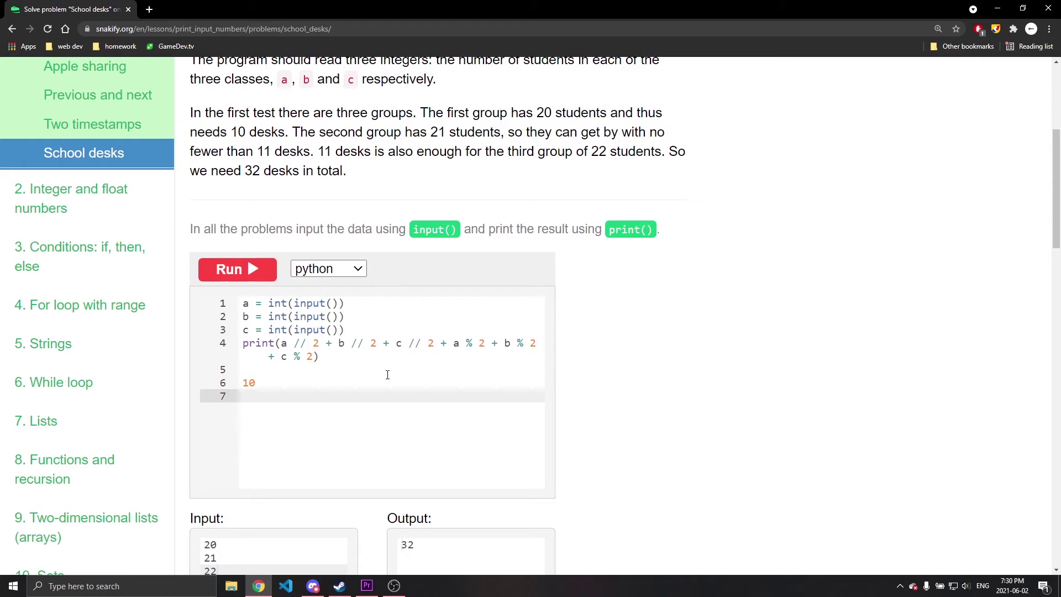
- Highlight the b and b % 2 terms of the print formula
left_click(341, 343)
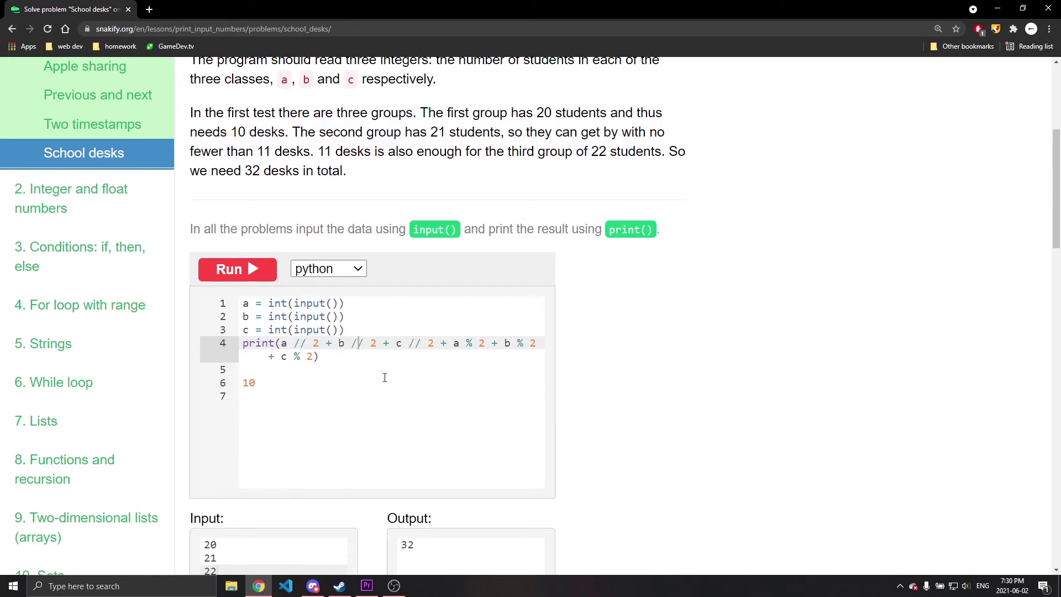
left_click(361, 372)
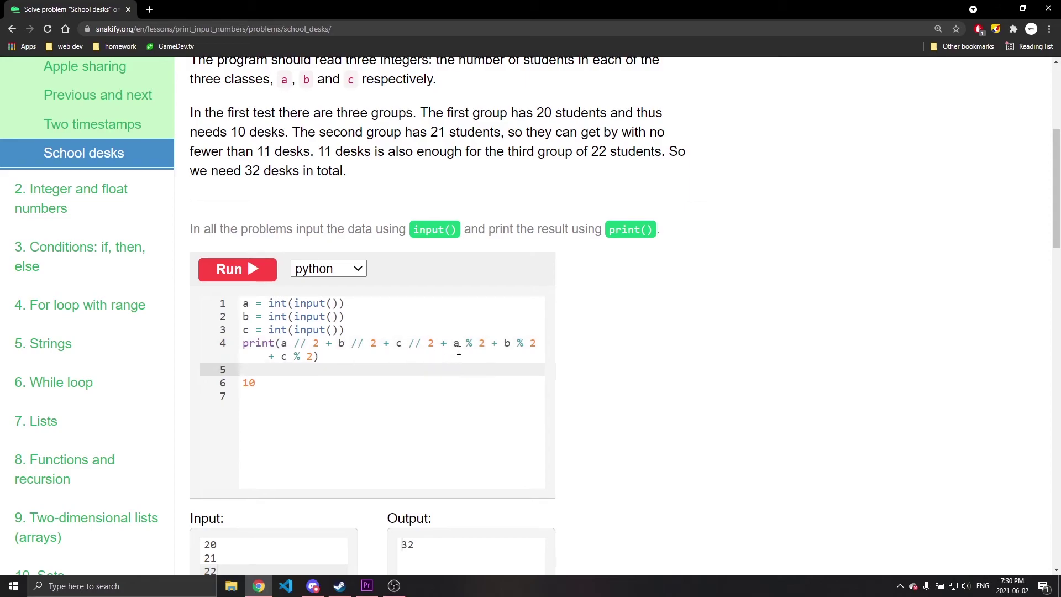
left_click(506, 342)
left_click_drag(504, 342, 539, 342)
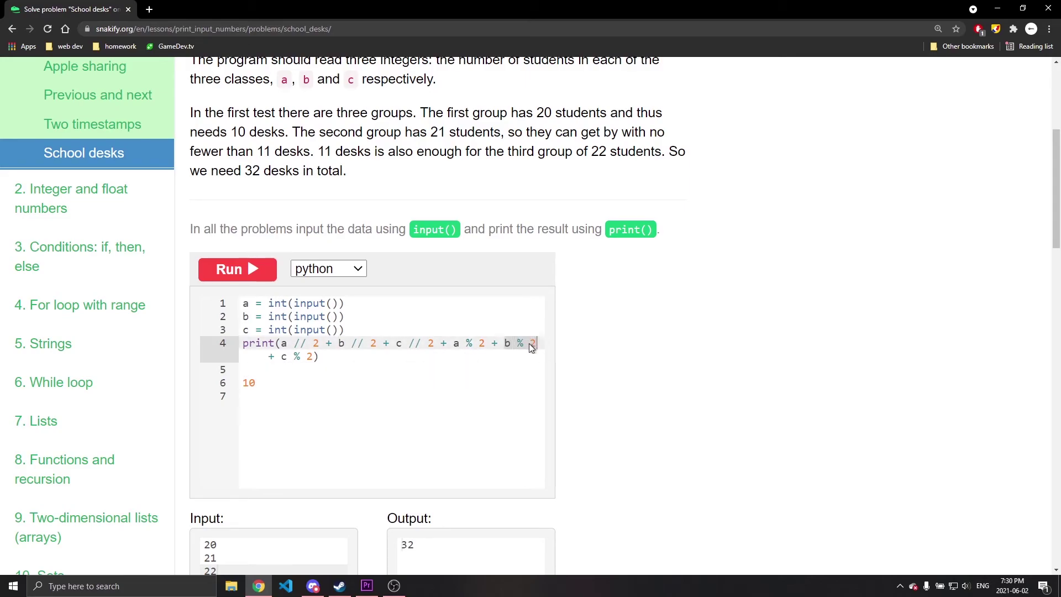
- Add desk counts 11 and 11 on separate lines, followed by an empty line
left_click(288, 384)
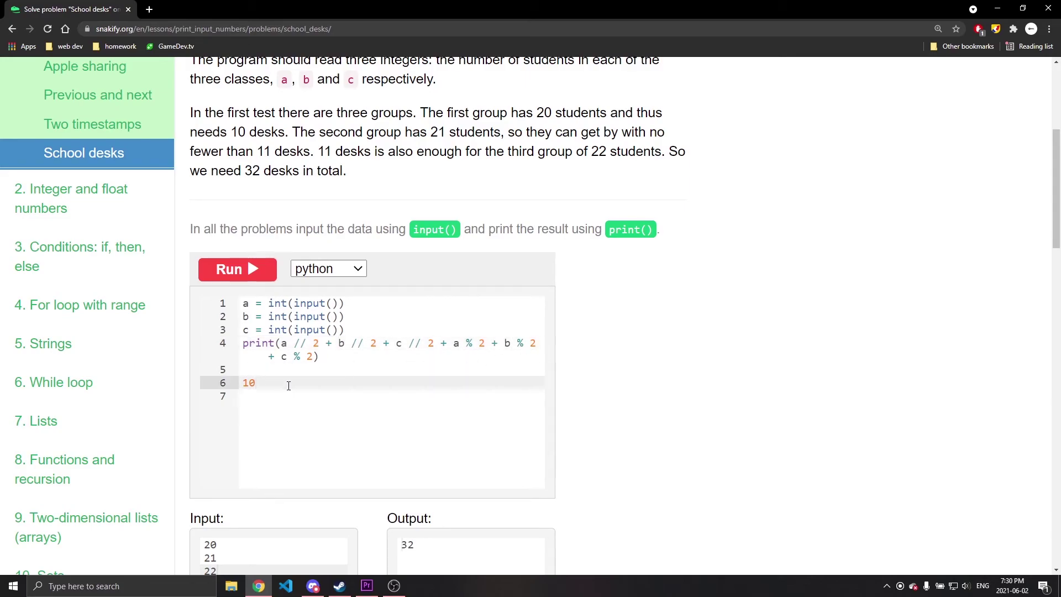
key("Return")
type("11")
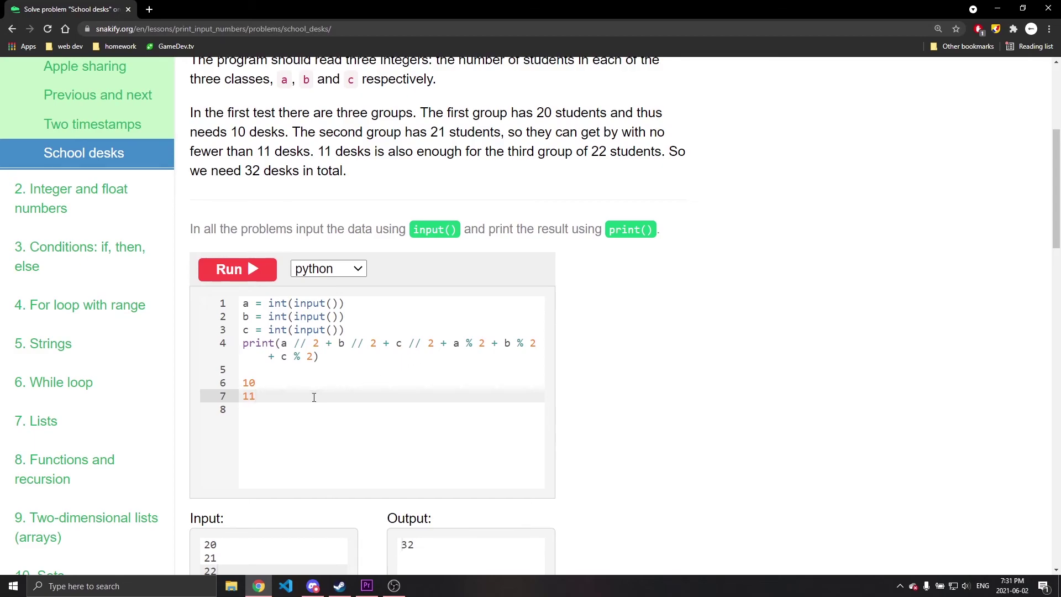
key("Return")
type("11")
key("Return")
scroll(314, 405, "down", 1)
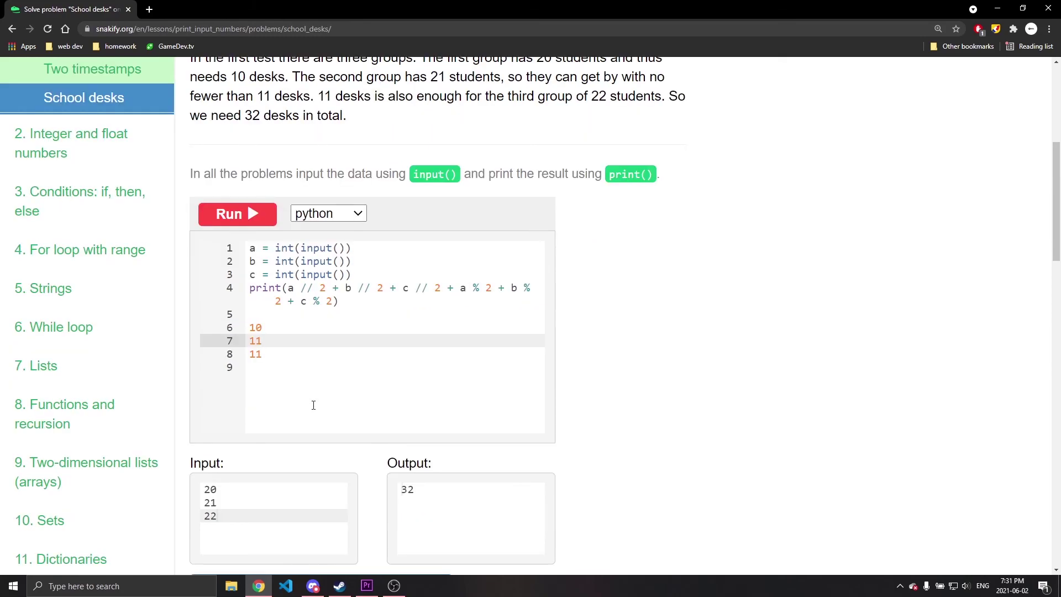
left_click(314, 405)
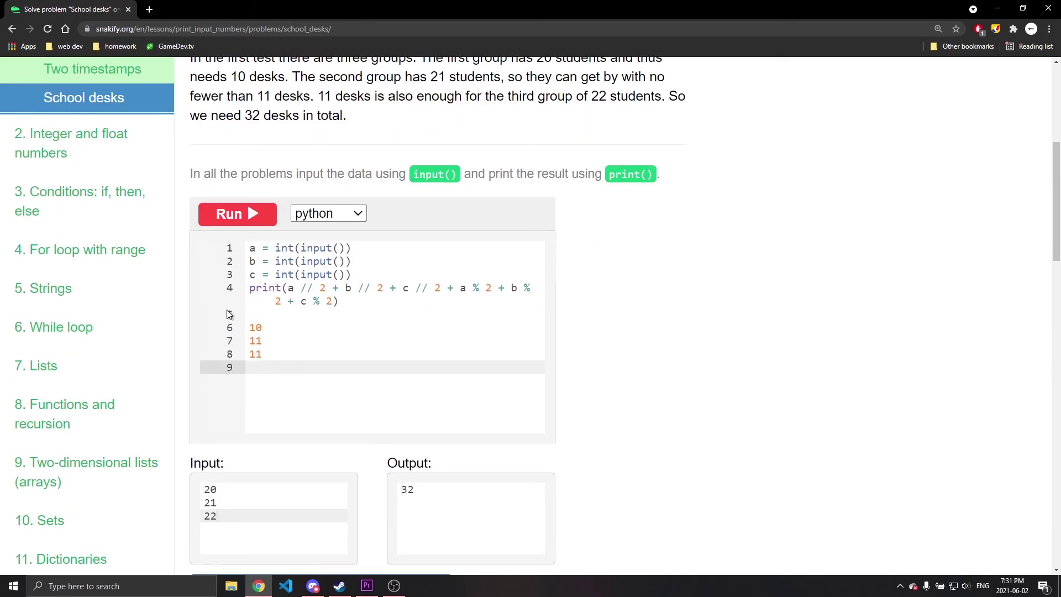
scroll(228, 312, "down", 4)
scroll(229, 312, "up", 5)
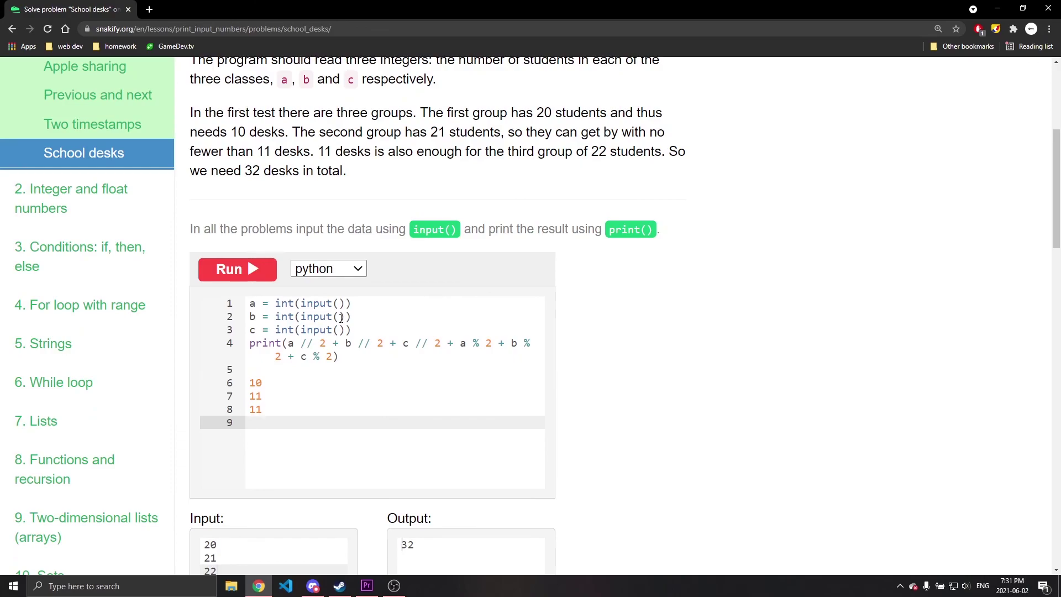